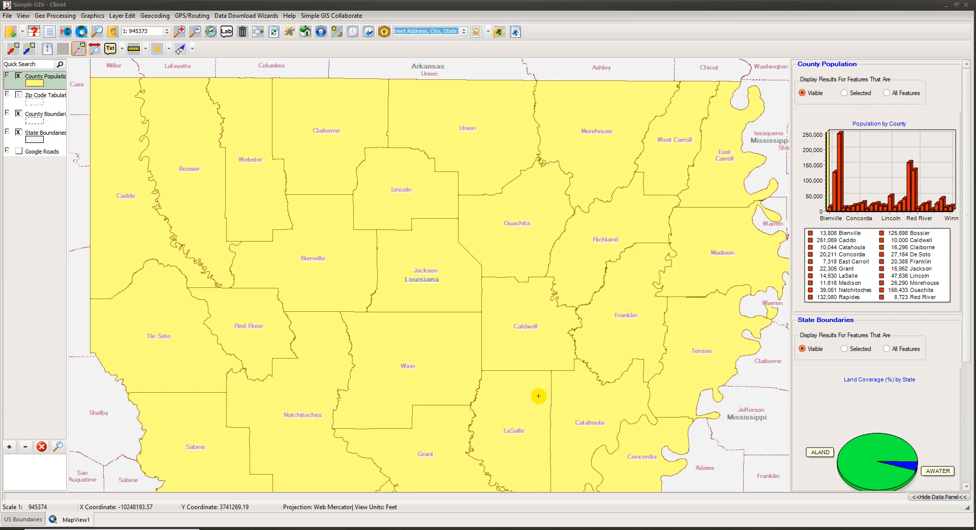
Step: Examine the Population by County and Land Coverage (%) by State charts for different visible areas of Louisiana
{"action": "left_click_drag", "start_coordinate": [538, 394], "coordinate": [560, 324]}
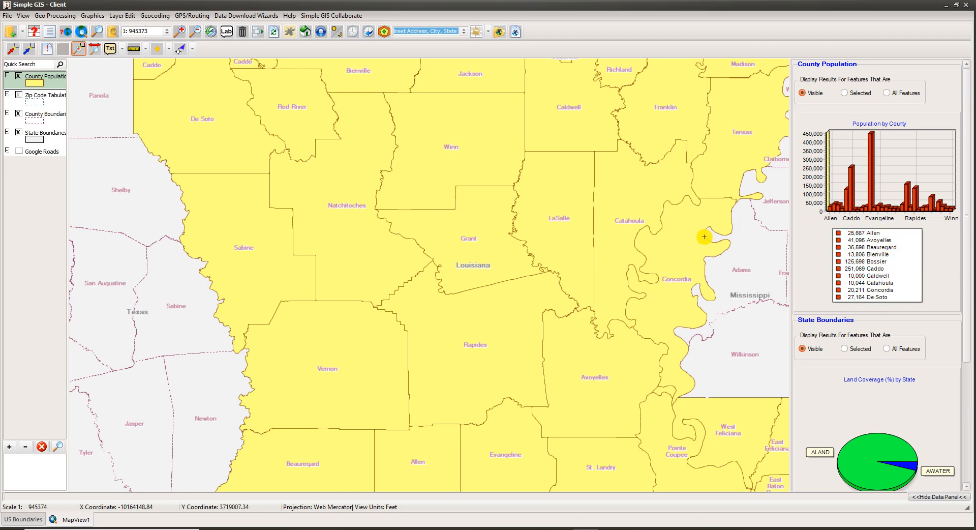
{"action": "left_click_drag", "start_coordinate": [562, 448], "coordinate": [331, 262]}
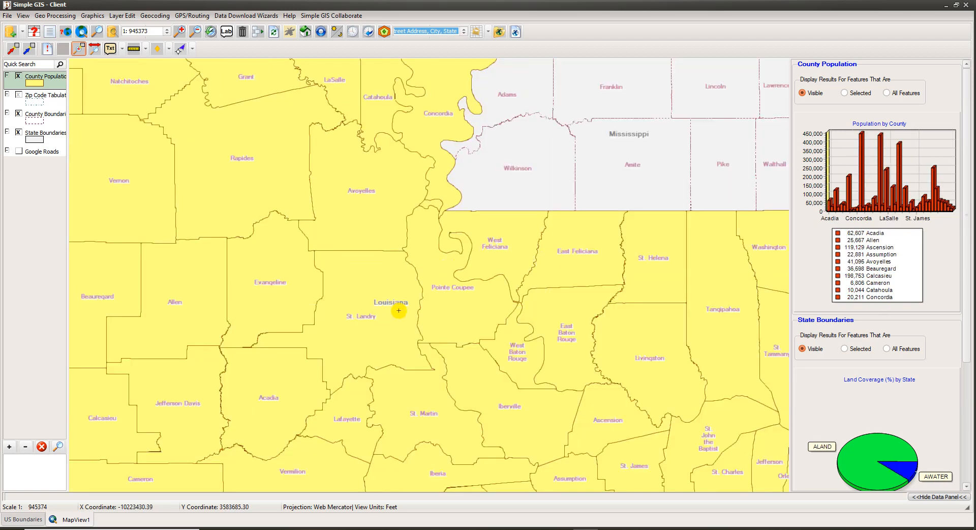
{"action": "left_click_drag", "start_coordinate": [307, 129], "coordinate": [364, 299]}
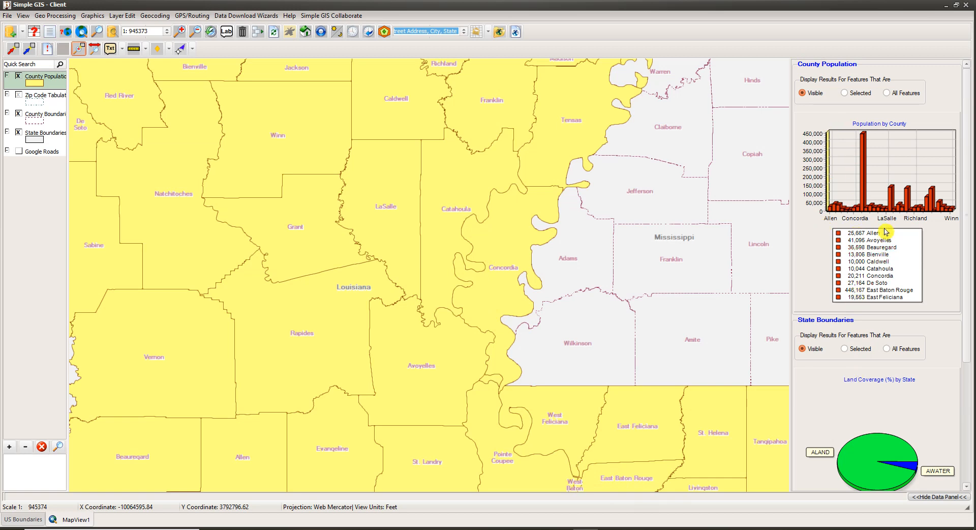
{"action": "scroll", "coordinate": [886, 232], "scroll_direction": "down", "scroll_amount": 5}
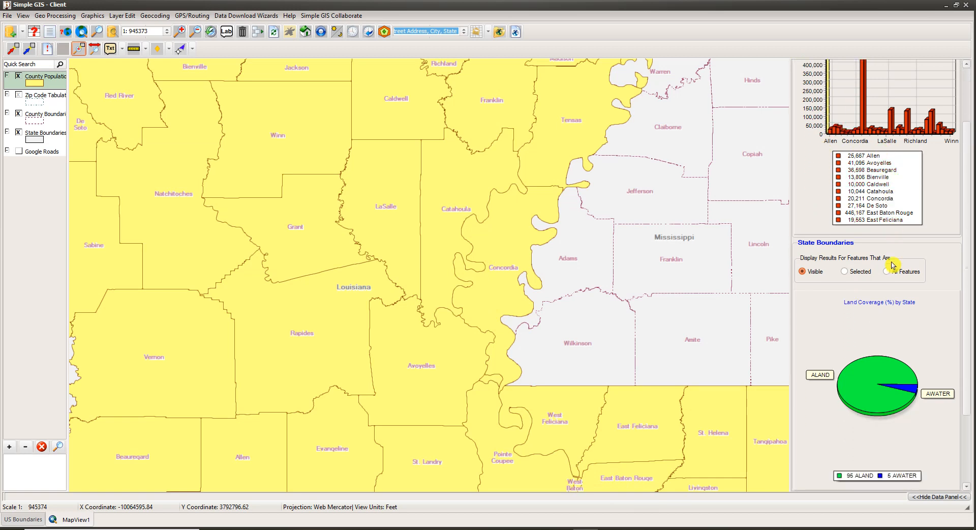
{"action": "scroll", "coordinate": [892, 264], "scroll_direction": "down", "scroll_amount": 6}
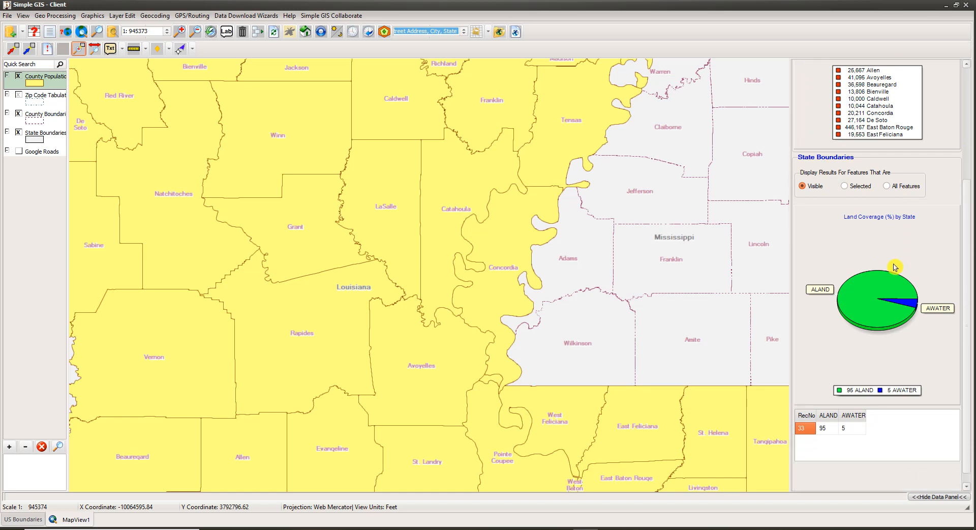
{"action": "scroll", "coordinate": [895, 267], "scroll_direction": "down", "scroll_amount": 1}
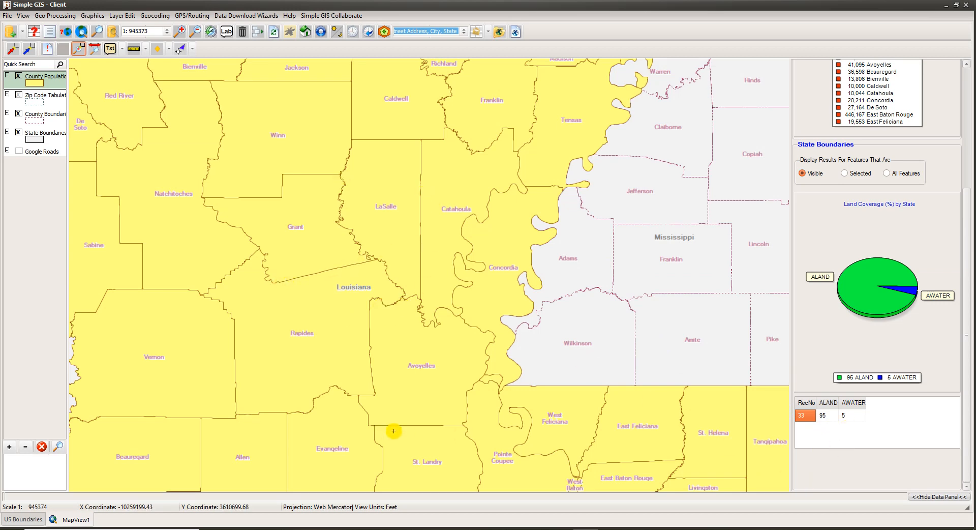
{"action": "scroll", "coordinate": [738, 334], "scroll_direction": "up", "scroll_amount": 3}
{"action": "scroll", "coordinate": [725, 333], "scroll_direction": "down", "scroll_amount": 2}
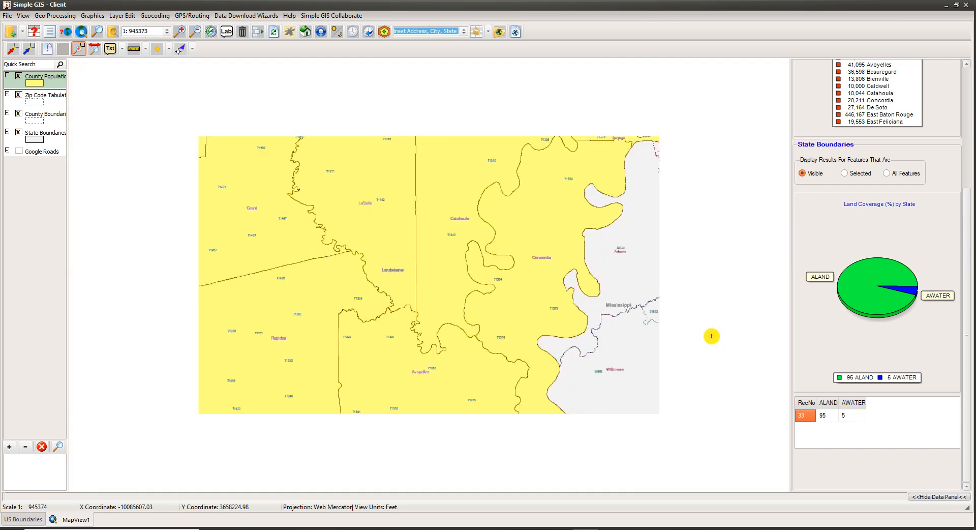
{"action": "scroll", "coordinate": [852, 282], "scroll_direction": "up", "scroll_amount": 3}
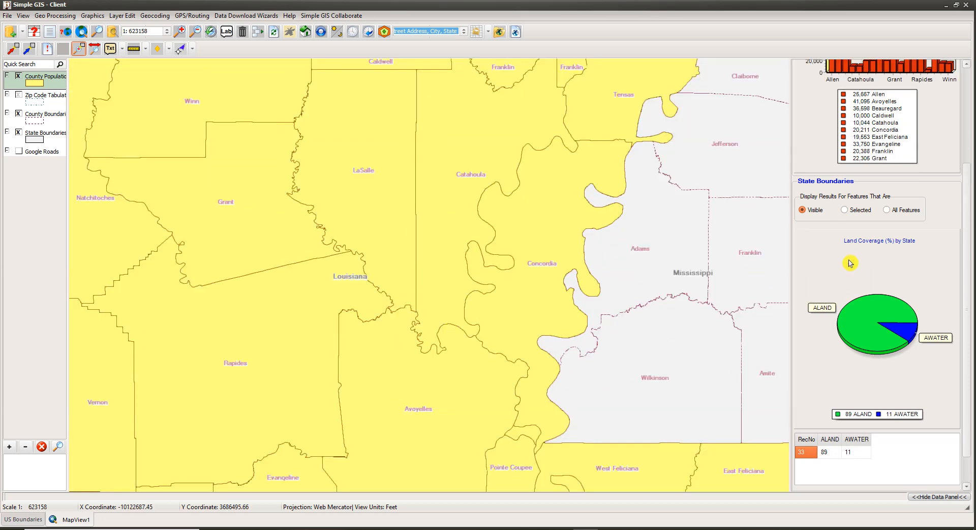
{"action": "scroll", "coordinate": [845, 271], "scroll_direction": "up", "scroll_amount": 8}
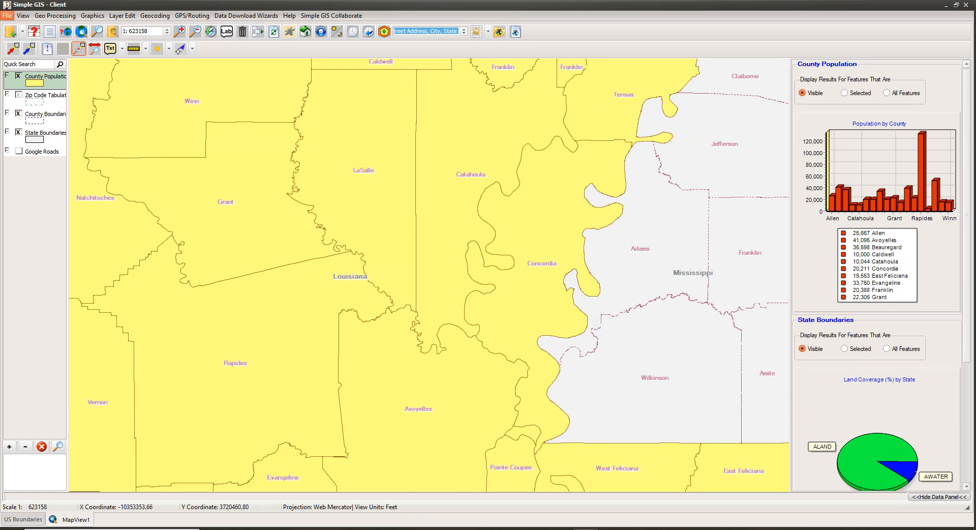
Step: Create a new project from the US Boundaries template with state, county and zip code layers
{"action": "left_click", "coordinate": [7, 15]}
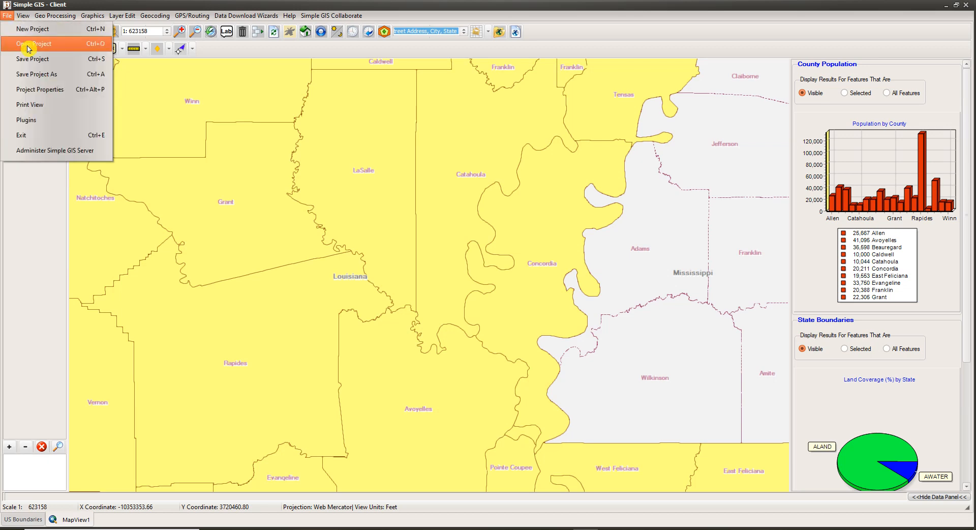
{"action": "left_click", "coordinate": [32, 31]}
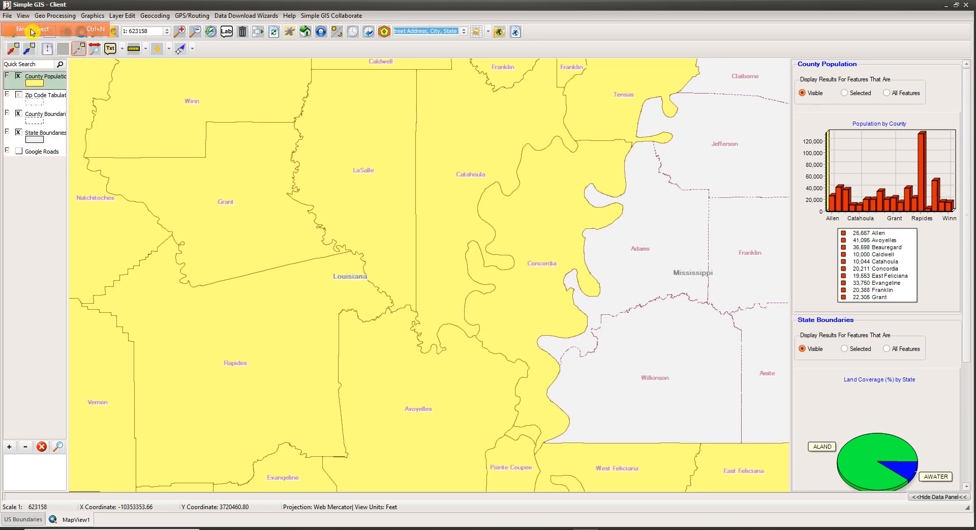
{"action": "left_click", "coordinate": [487, 282]}
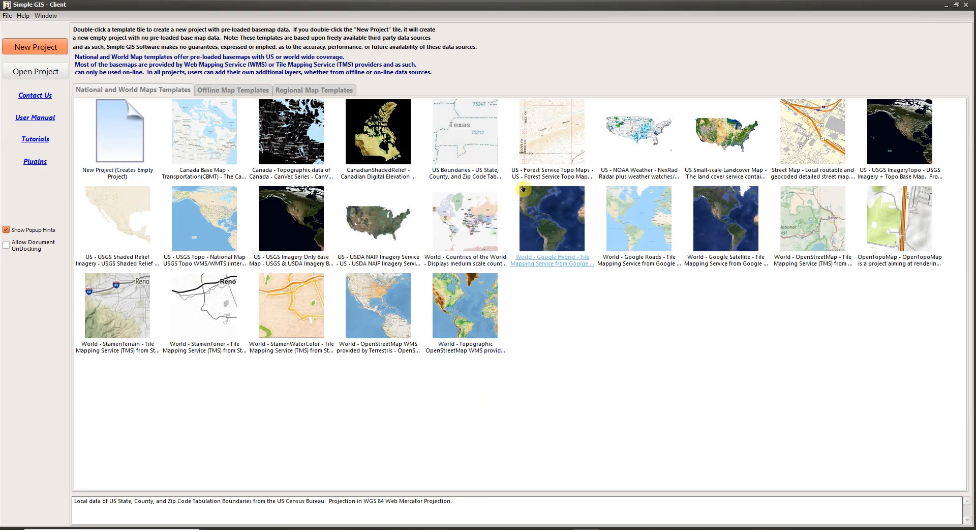
{"action": "double_click", "coordinate": [476, 157]}
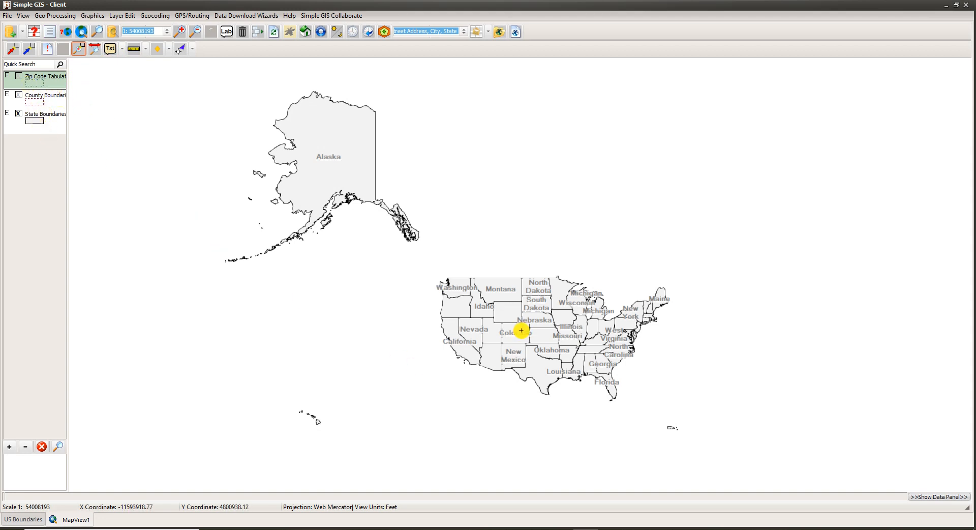
{"action": "left_click_drag", "start_coordinate": [516, 372], "coordinate": [479, 338]}
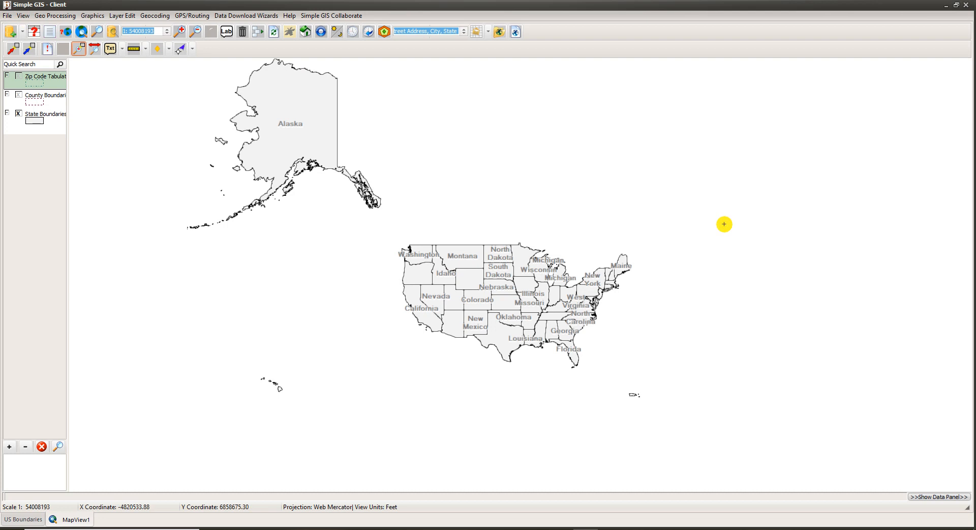
{"action": "left_click", "coordinate": [23, 16]}
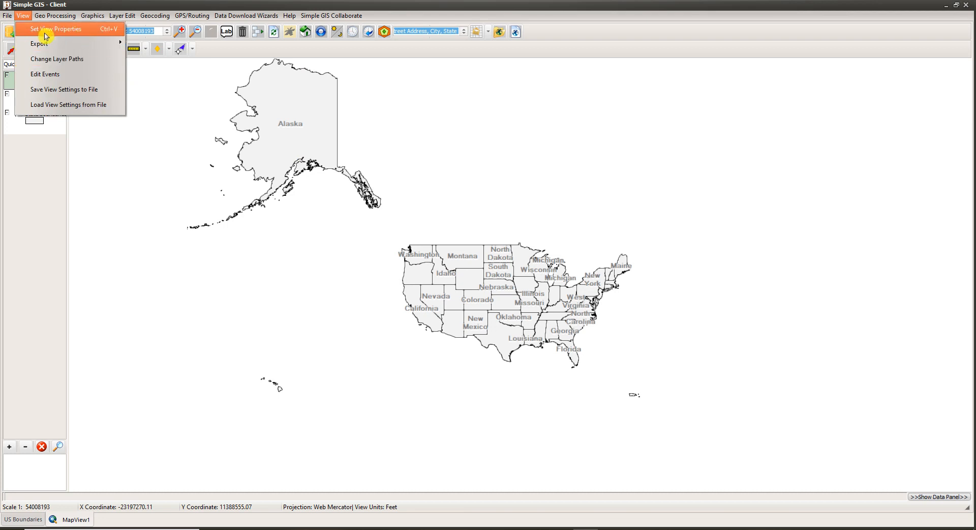
{"action": "left_click", "coordinate": [81, 34]}
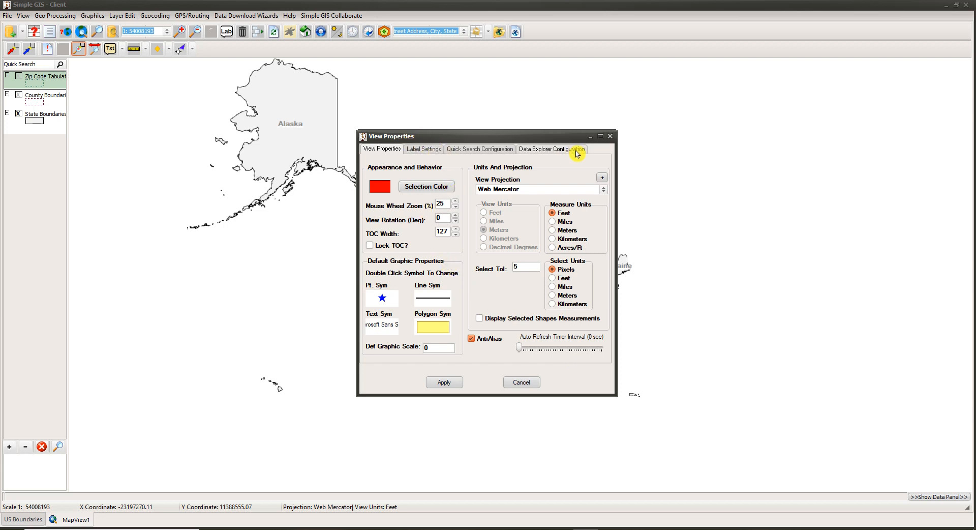
{"action": "left_click", "coordinate": [542, 156]}
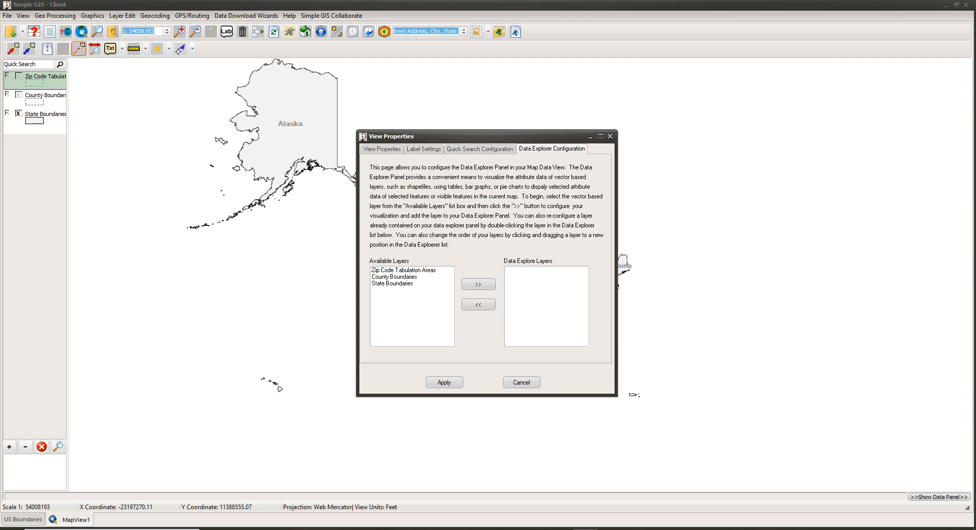
{"action": "left_click", "coordinate": [521, 382]}
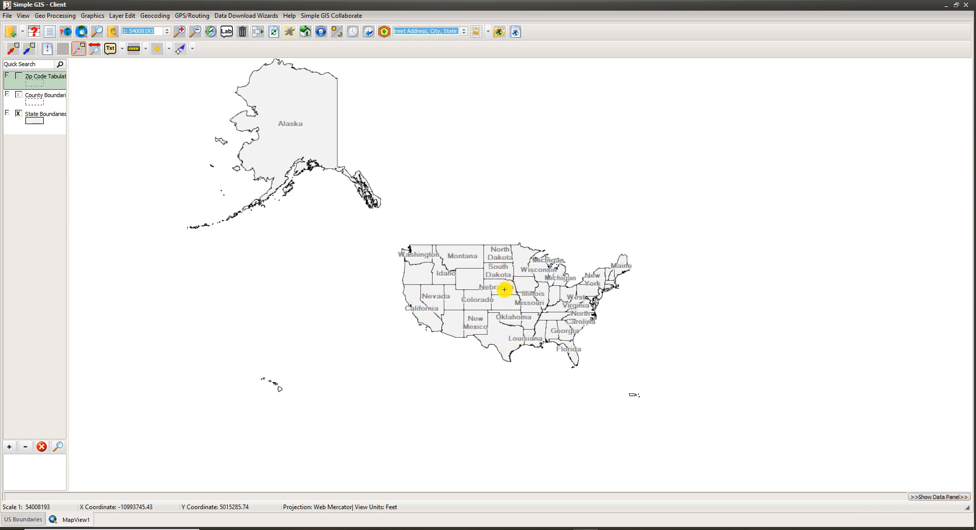
Step: Start configuring the map's Data Explorer panel and open the data explore properties for the State Boundaries layer
{"action": "left_click", "coordinate": [930, 497]}
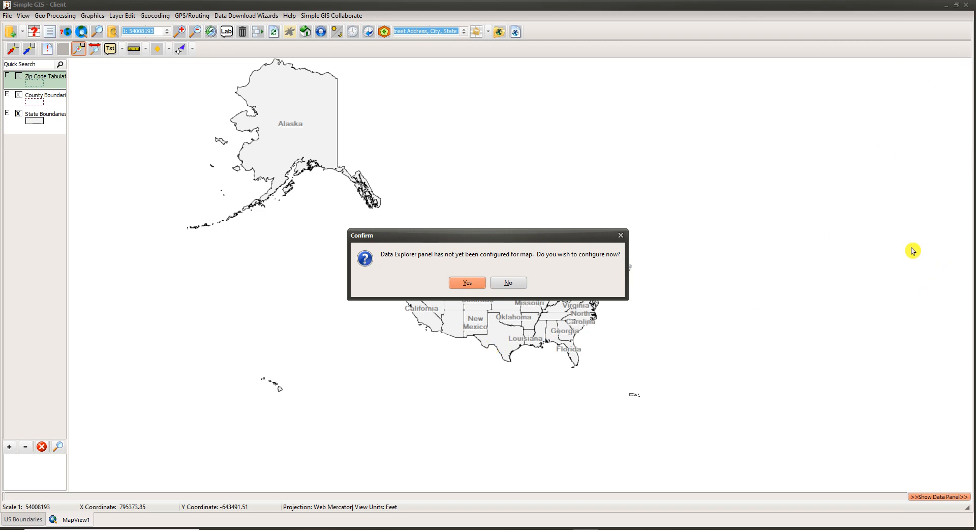
{"action": "left_click", "coordinate": [464, 285]}
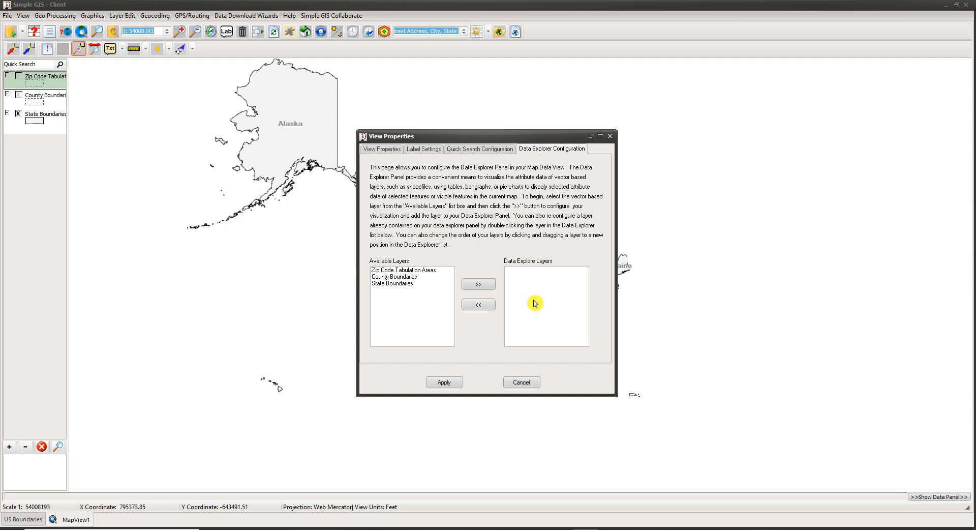
{"action": "left_click", "coordinate": [399, 286]}
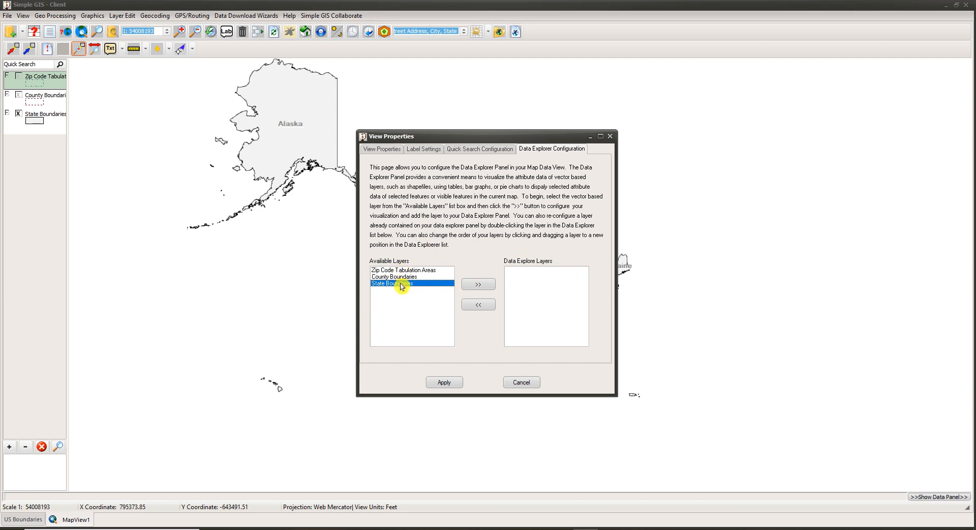
{"action": "left_click", "coordinate": [474, 288]}
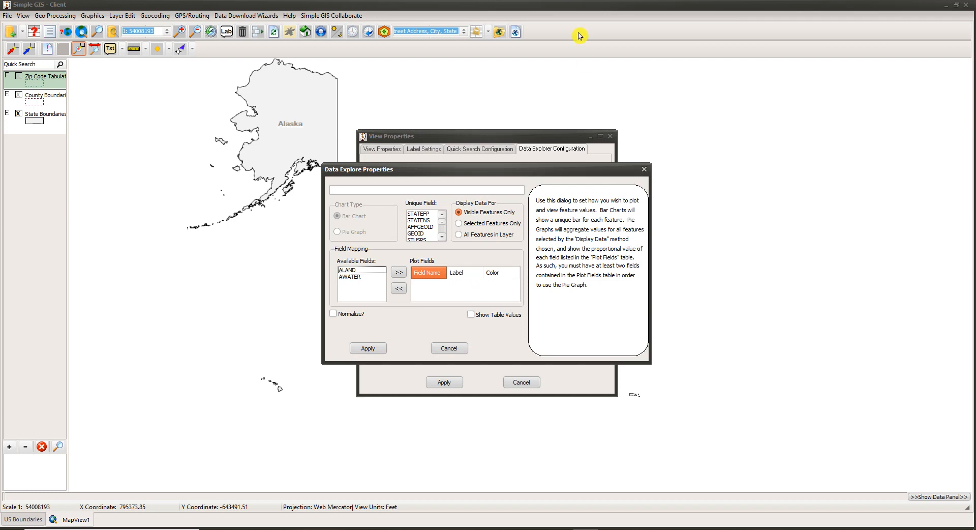
Step: Title the State Boundaries chart "Land Area by State" and use STUSPS as its unique field
{"action": "left_click", "coordinate": [367, 193]}
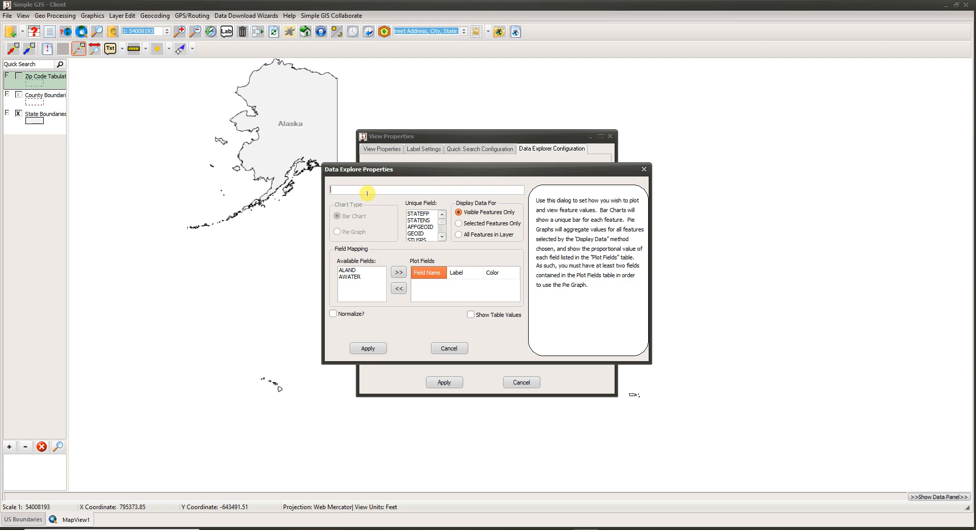
{"action": "type", "text": "Land Area by State"}
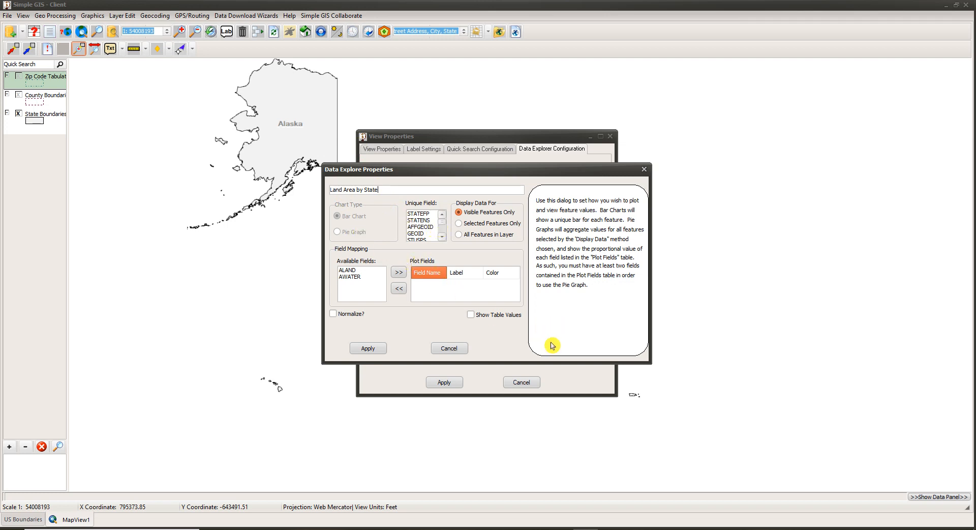
{"action": "left_click", "coordinate": [442, 238]}
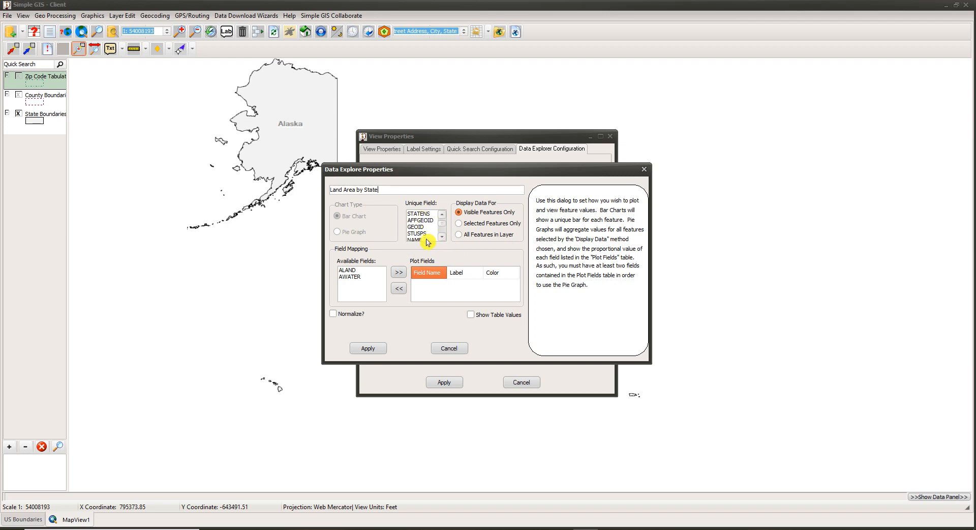
{"action": "left_click", "coordinate": [422, 235]}
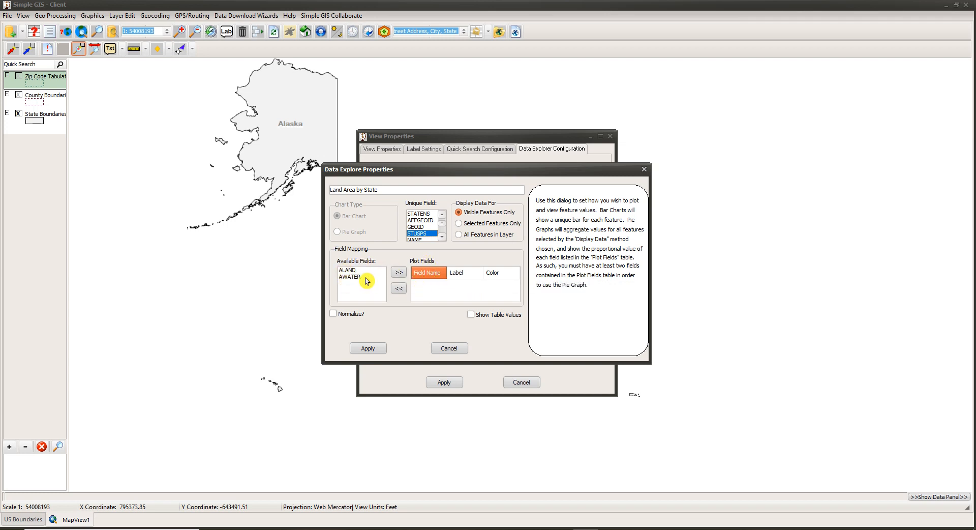
Step: Add ALAND to the chart's plot fields, labelled "Land Area" and coloured bright green
{"action": "left_click", "coordinate": [350, 271]}
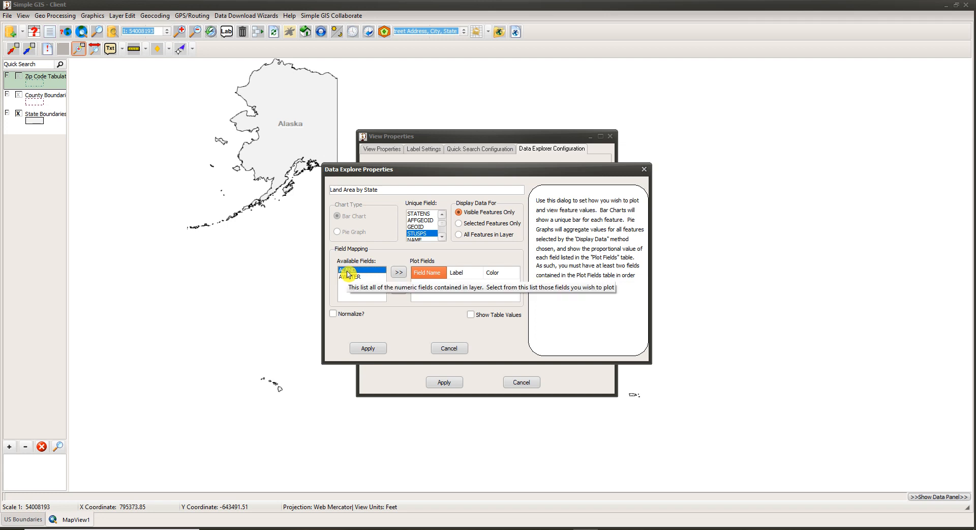
{"action": "left_click", "coordinate": [397, 273]}
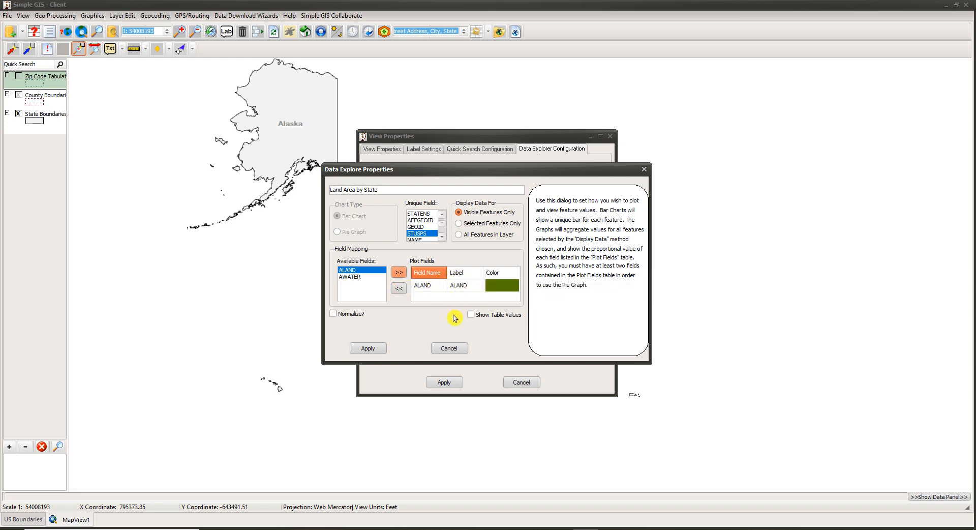
{"action": "left_click", "coordinate": [463, 287]}
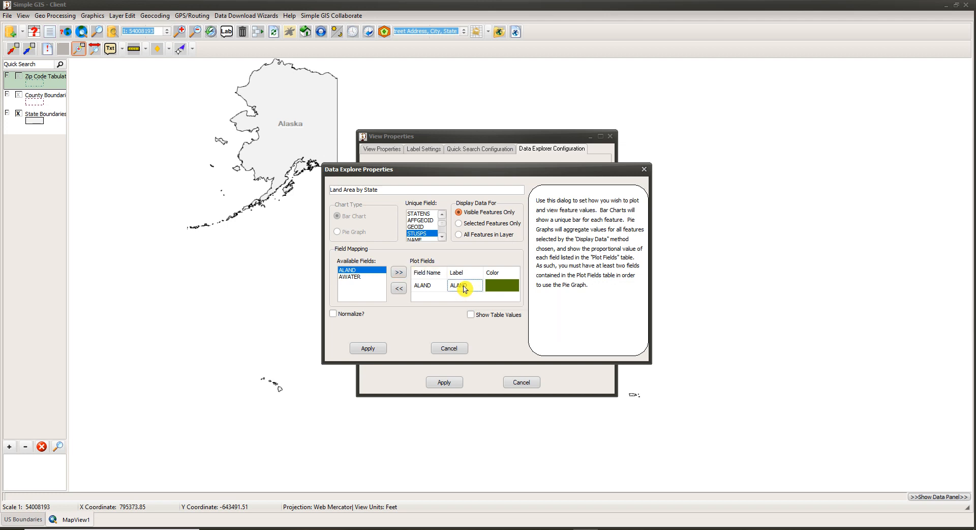
{"action": "double_click", "coordinate": [468, 288]}
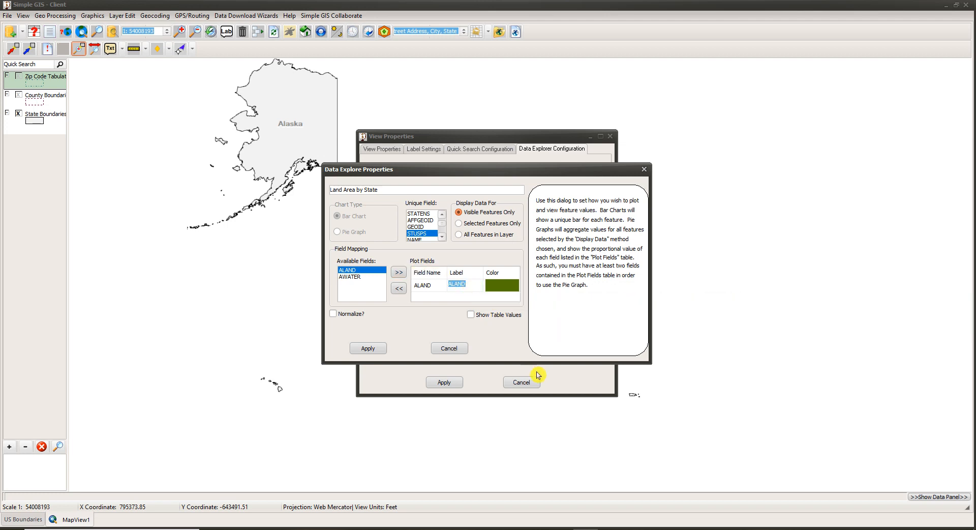
{"action": "type", "text": "Land Area"}
{"action": "left_click", "coordinate": [507, 292]}
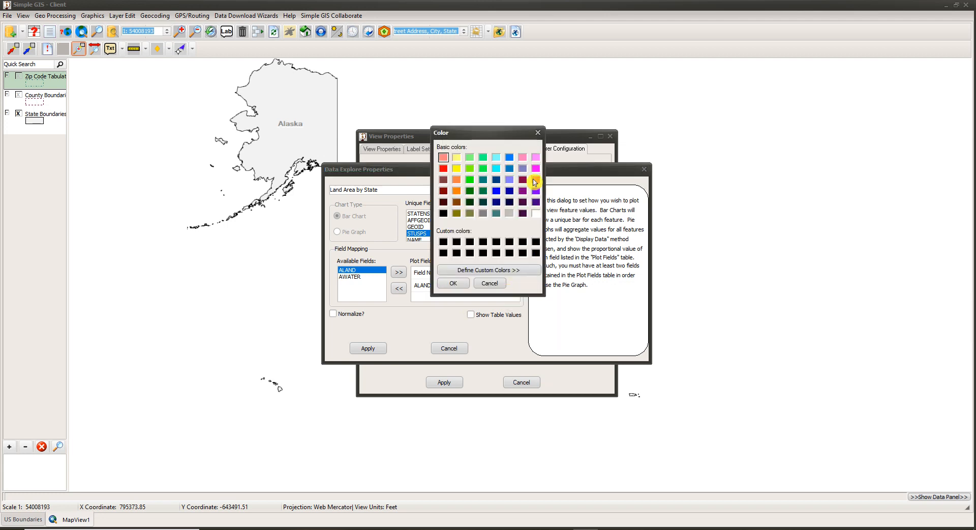
{"action": "left_click", "coordinate": [470, 181]}
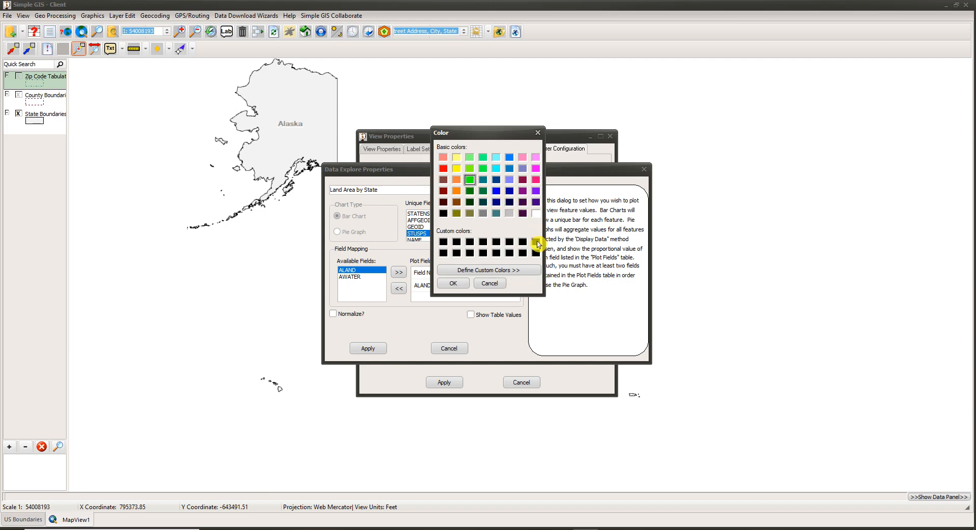
{"action": "left_click", "coordinate": [453, 284]}
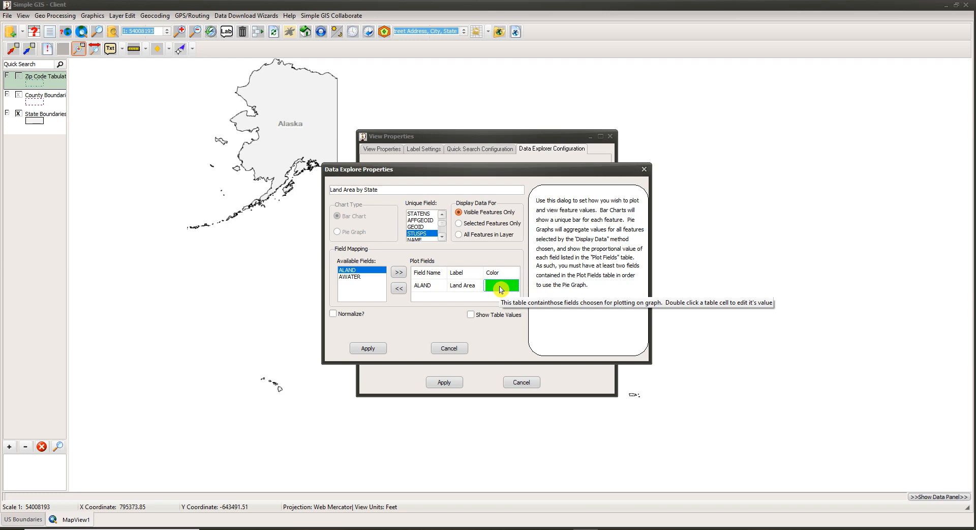
Step: Add AWATER to the chart's plot fields, labelled "Water Area" and coloured bright blue
{"action": "left_click", "coordinate": [356, 277]}
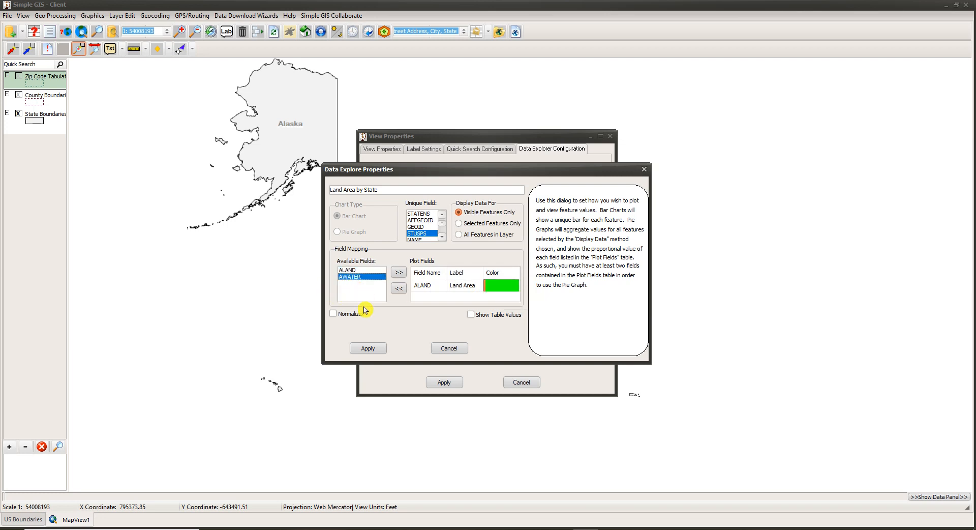
{"action": "left_click", "coordinate": [399, 275]}
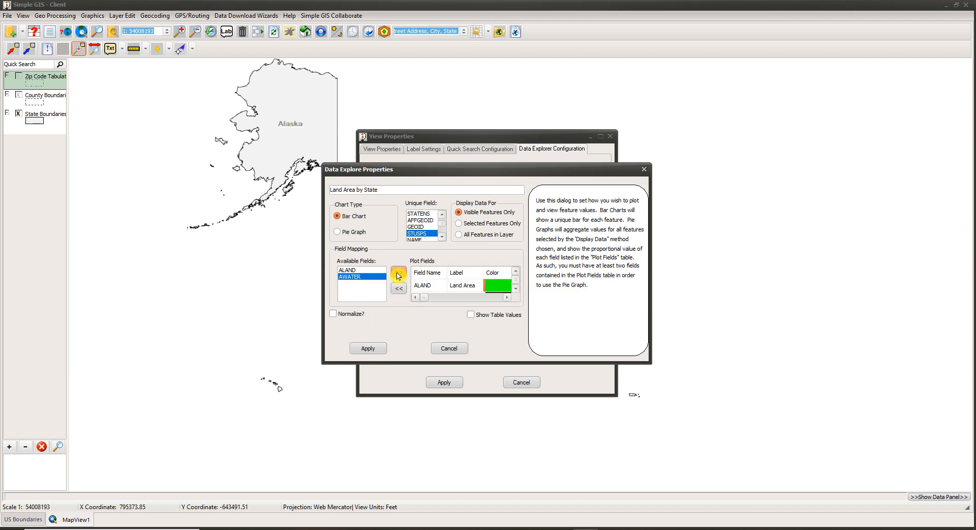
{"action": "left_click", "coordinate": [516, 289]}
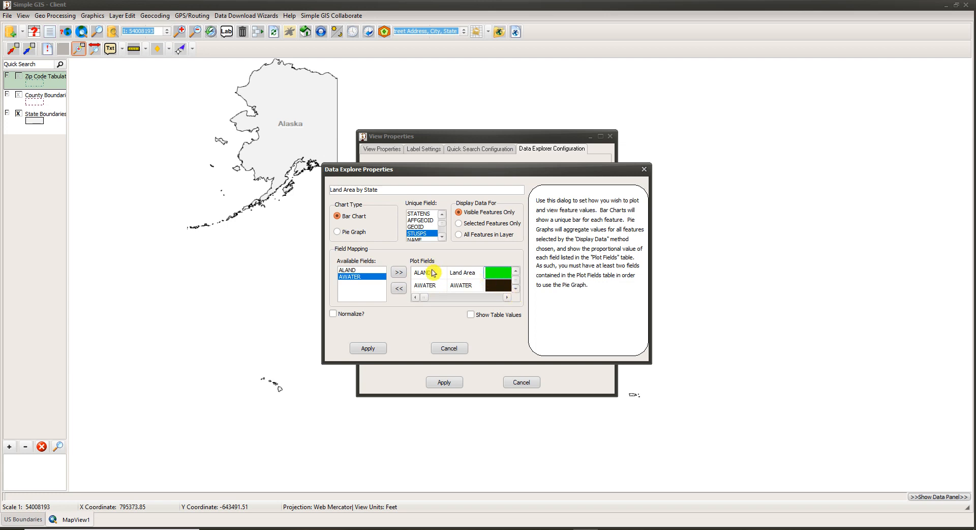
{"action": "left_click", "coordinate": [459, 286]}
{"action": "left_click", "coordinate": [459, 286]}
{"action": "type", "text": "Water Area"}
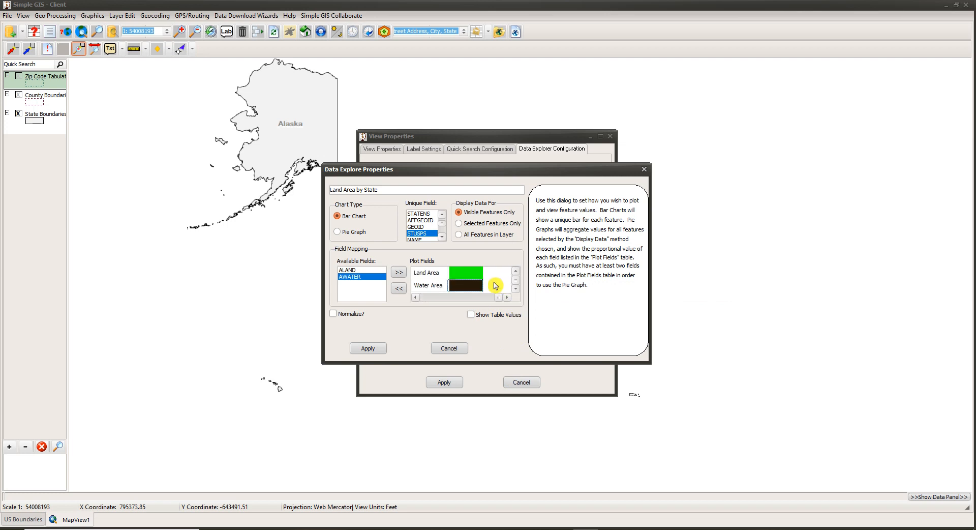
{"action": "left_click", "coordinate": [498, 285]}
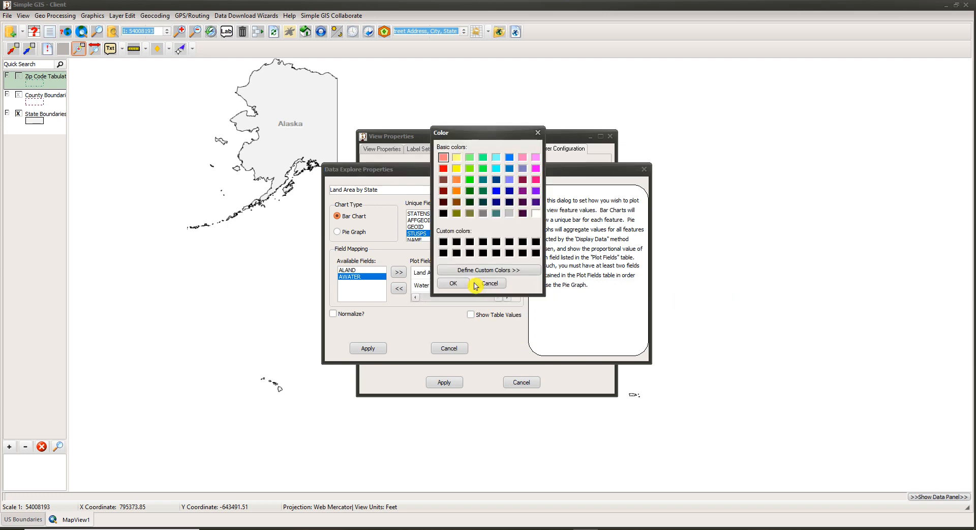
{"action": "left_click", "coordinate": [496, 191]}
{"action": "left_click", "coordinate": [453, 283]}
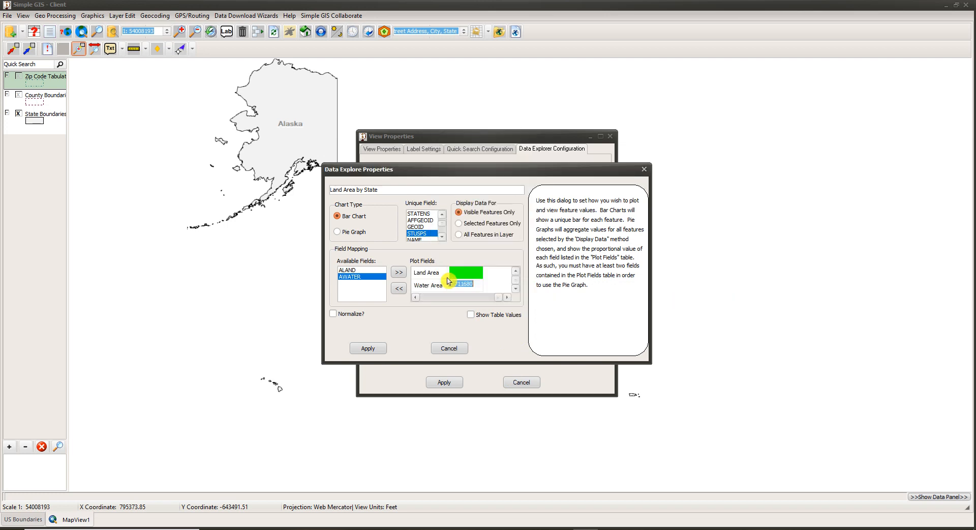
{"action": "left_click", "coordinate": [457, 277]}
Step: Turn on Show Table Values and apply the data explore properties for State Boundaries
{"action": "double_click", "coordinate": [351, 279]}
{"action": "mouse_move", "coordinate": [492, 207]}
{"action": "left_click", "coordinate": [468, 314]}
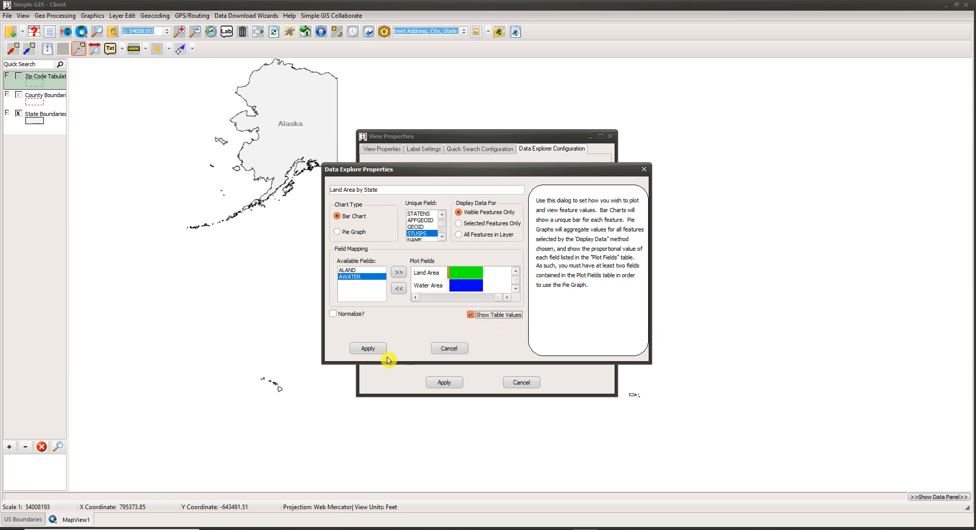
{"action": "left_click", "coordinate": [368, 349]}
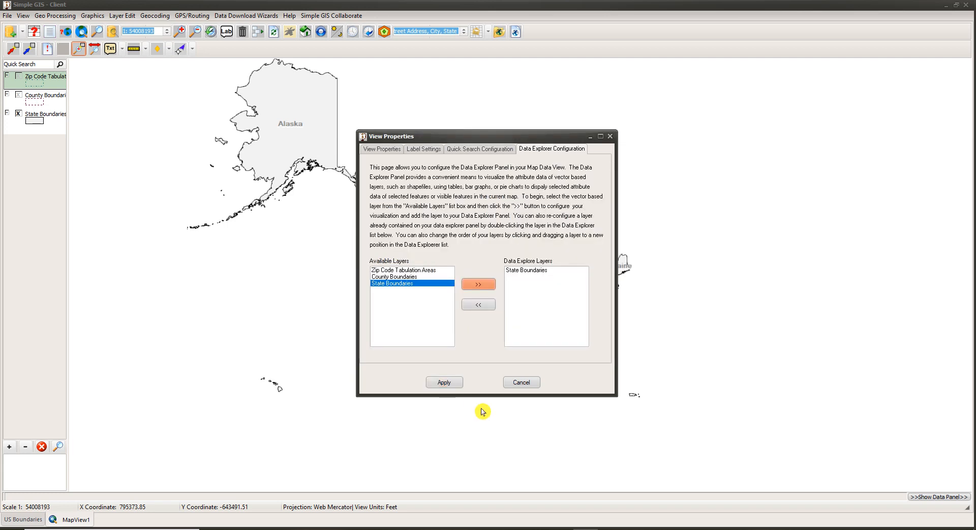
Step: Review the chart settings of the State Boundaries explore layer, then apply the Data Explorer configuration to the map
{"action": "left_click", "coordinate": [543, 272]}
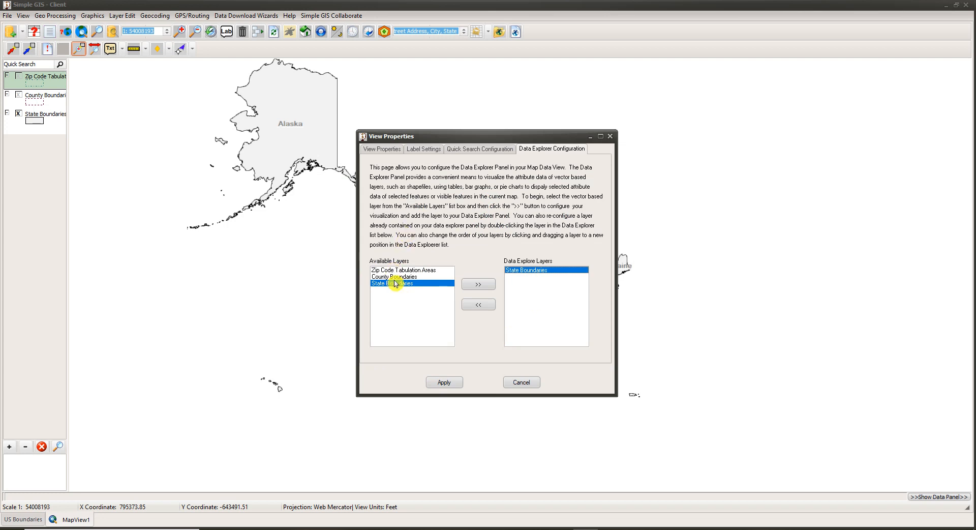
{"action": "double_click", "coordinate": [536, 274]}
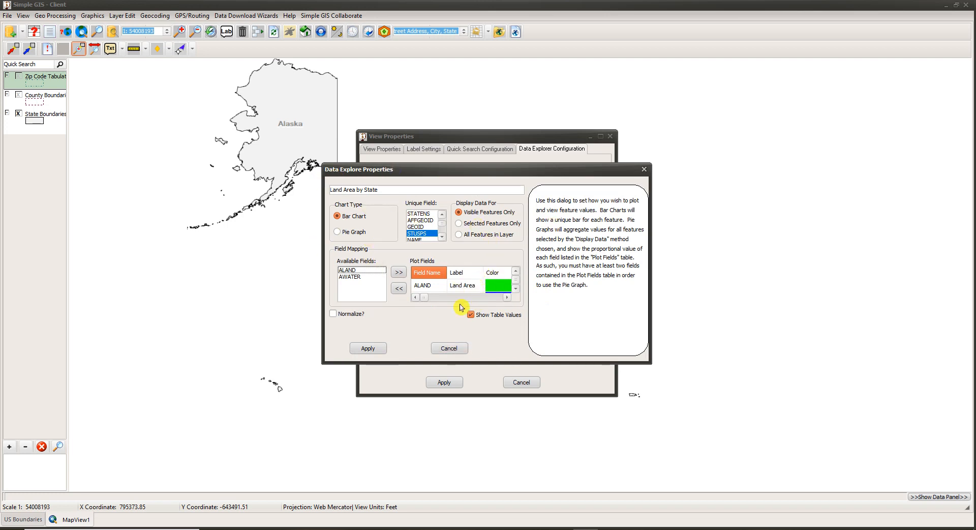
{"action": "left_click", "coordinate": [451, 347]}
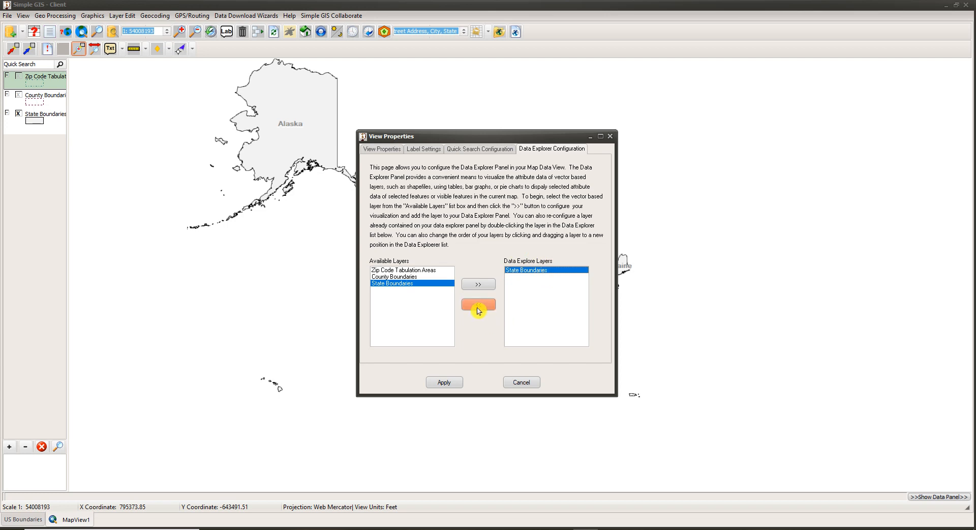
{"action": "left_click", "coordinate": [443, 383]}
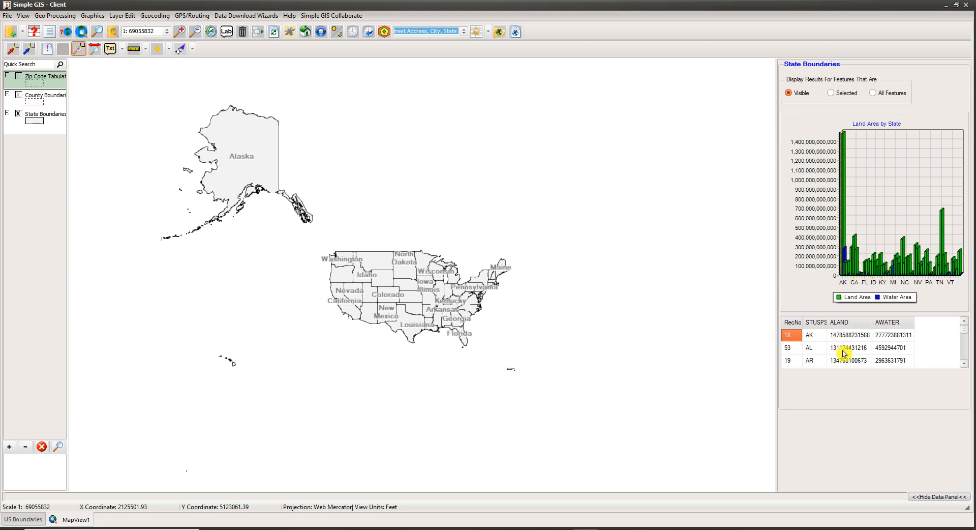
Step: Examine each state's land and water area in the Data Explorer's chart and table for visible features
{"action": "left_click", "coordinate": [964, 364]}
{"action": "left_click", "coordinate": [965, 365]}
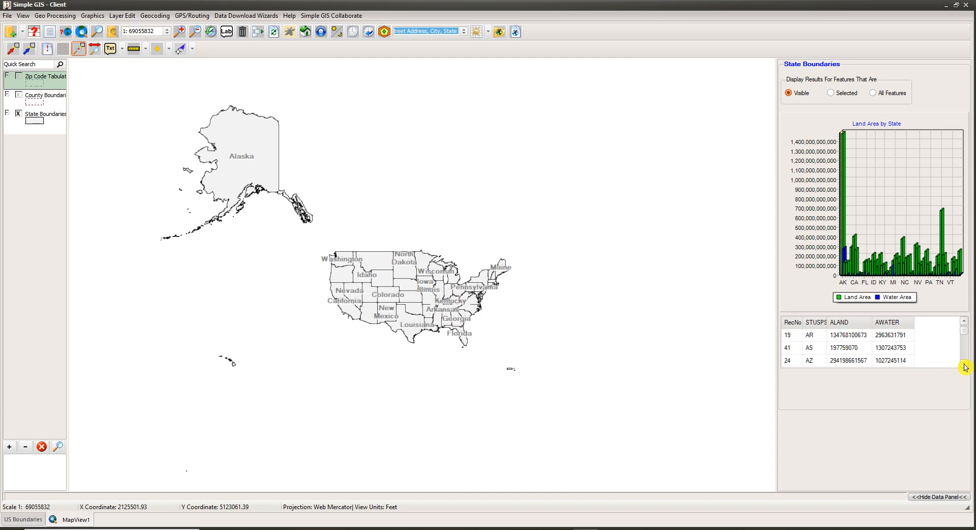
{"action": "left_click", "coordinate": [965, 364]}
{"action": "left_click", "coordinate": [964, 364]}
{"action": "left_click", "coordinate": [964, 365]}
{"action": "left_click", "coordinate": [964, 365]}
{"action": "left_click", "coordinate": [964, 364]}
{"action": "left_click", "coordinate": [964, 364]}
{"action": "left_click", "coordinate": [964, 364]}
{"action": "left_click", "coordinate": [965, 364]}
{"action": "left_click", "coordinate": [964, 365]}
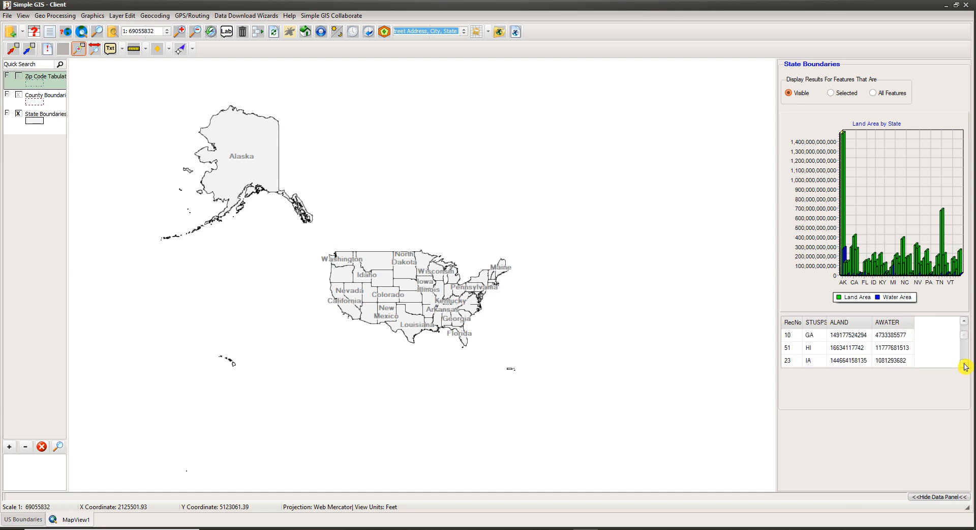
{"action": "left_click", "coordinate": [964, 364]}
{"action": "left_click", "coordinate": [964, 365]}
{"action": "left_click", "coordinate": [965, 365]}
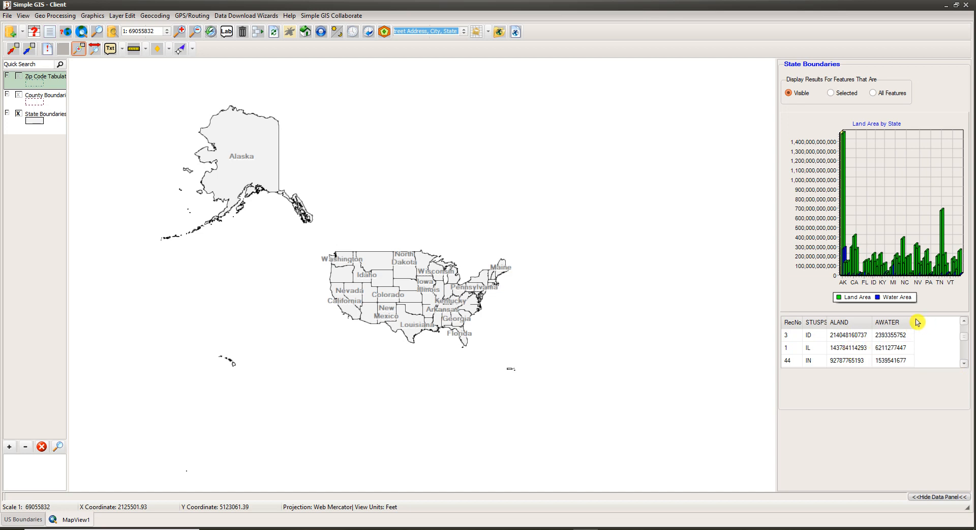
{"action": "left_click", "coordinate": [943, 233]}
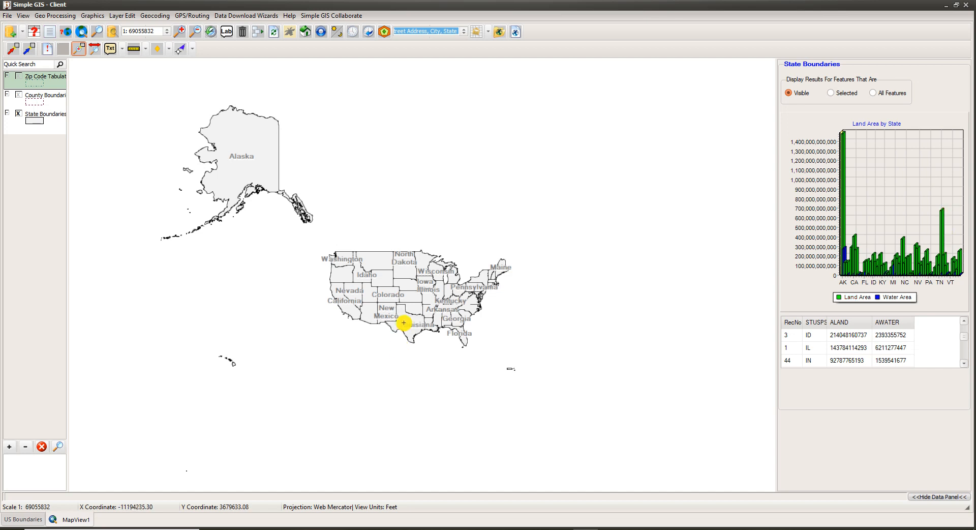
{"action": "left_click", "coordinate": [902, 248]}
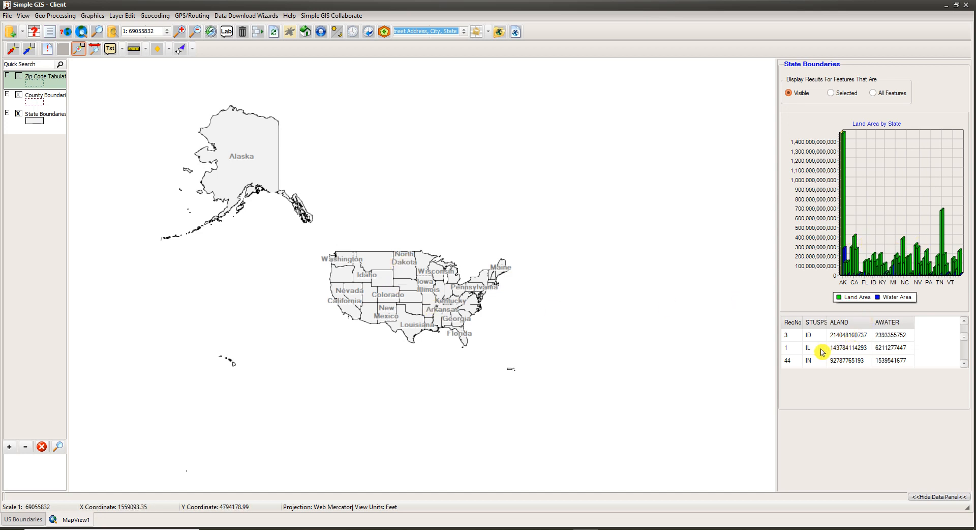
{"action": "left_click", "coordinate": [848, 351]}
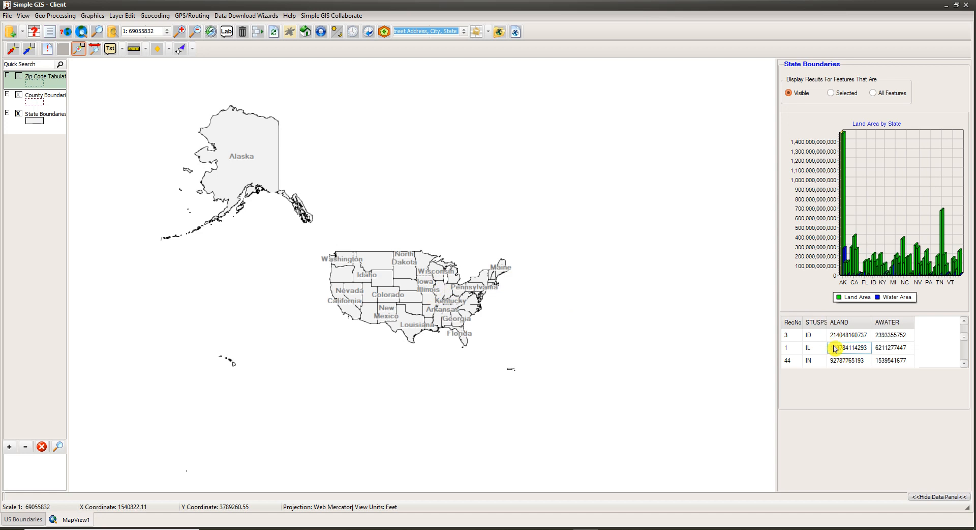
Step: Limit the chart to selected features and box-select the Midwest states from South Dakota and Kansas to Wisconsin in State Boundaries
{"action": "left_click", "coordinate": [852, 92]}
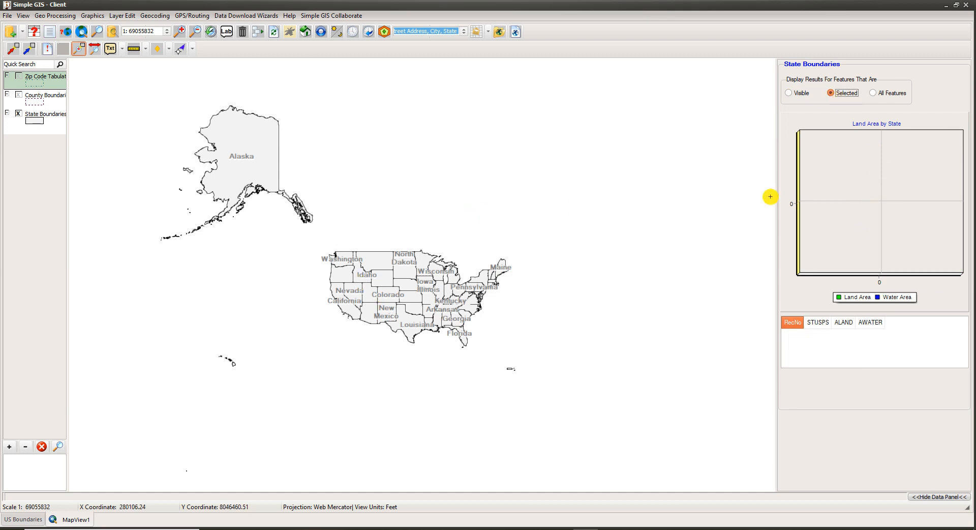
{"action": "left_click", "coordinate": [31, 50]}
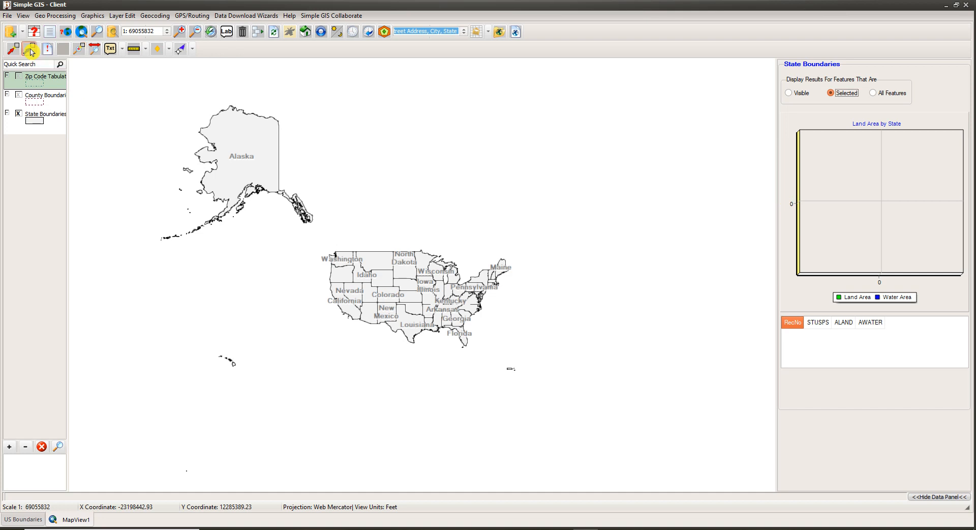
{"action": "left_click", "coordinate": [51, 127]}
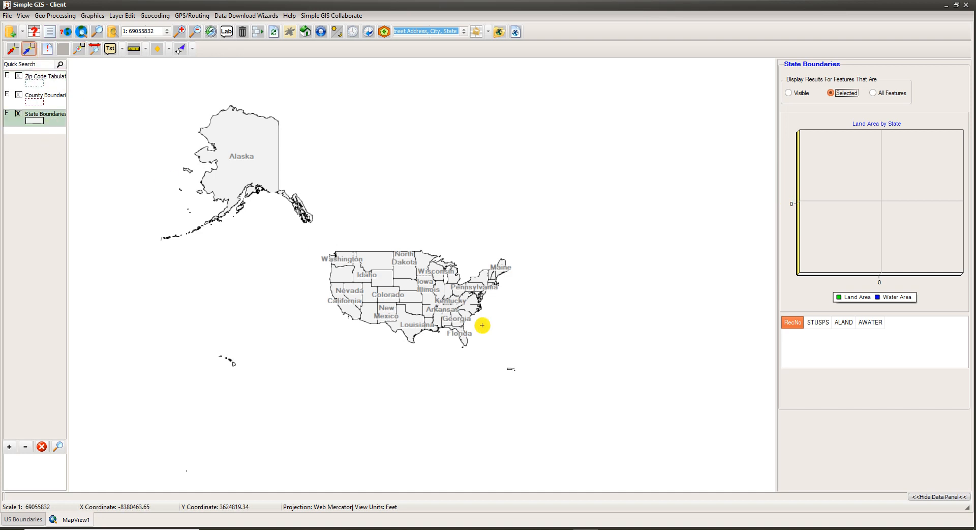
{"action": "left_click", "coordinate": [403, 277]}
{"action": "left_click_drag", "start_coordinate": [402, 272], "coordinate": [432, 292]}
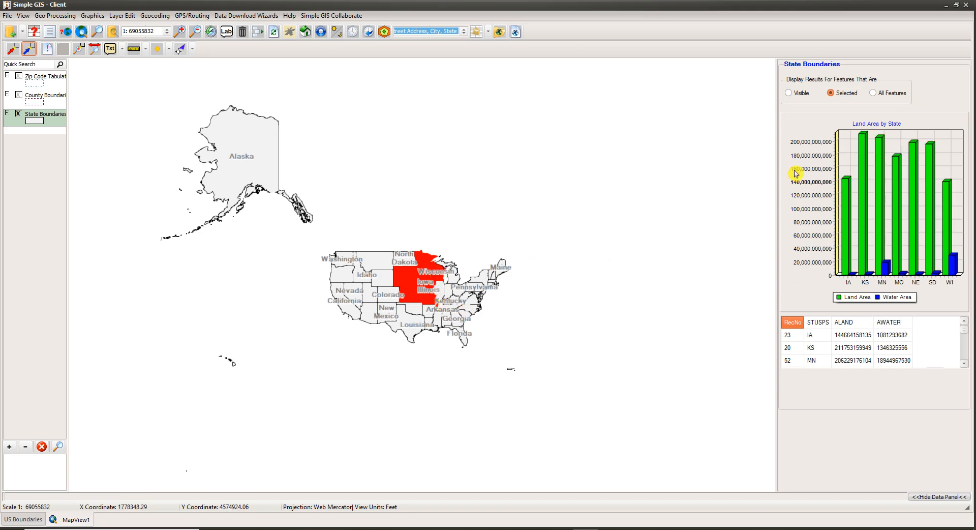
Step: Compare the chart of all features with the chart of the selected states
{"action": "left_click", "coordinate": [875, 94]}
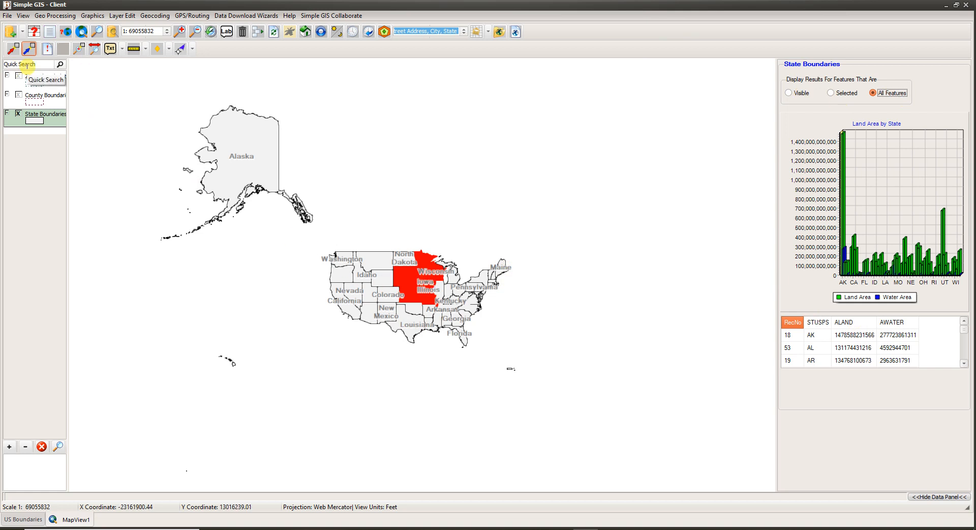
{"action": "left_click", "coordinate": [832, 95]}
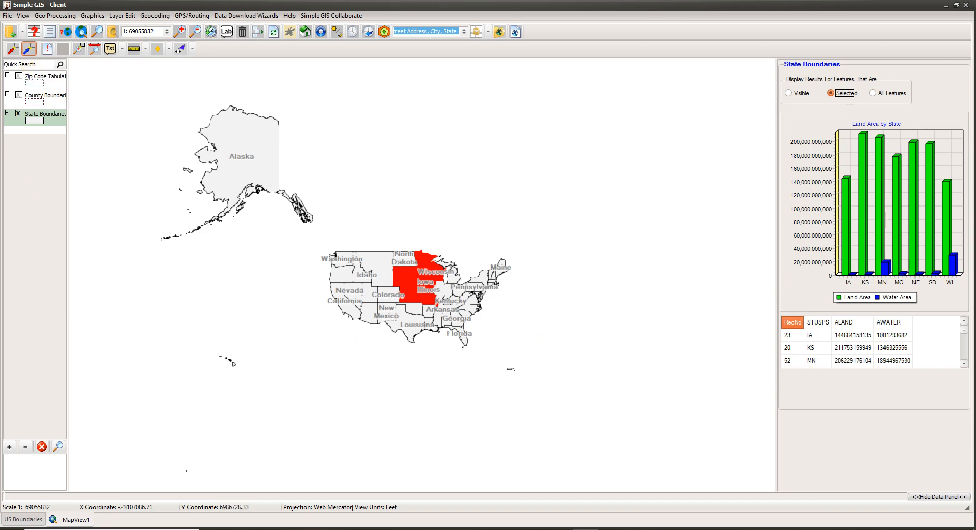
Step: Configure Quick Search for the State Boundaries layer with STUSPS and NAME as its search fields
{"action": "left_click", "coordinate": [22, 65]}
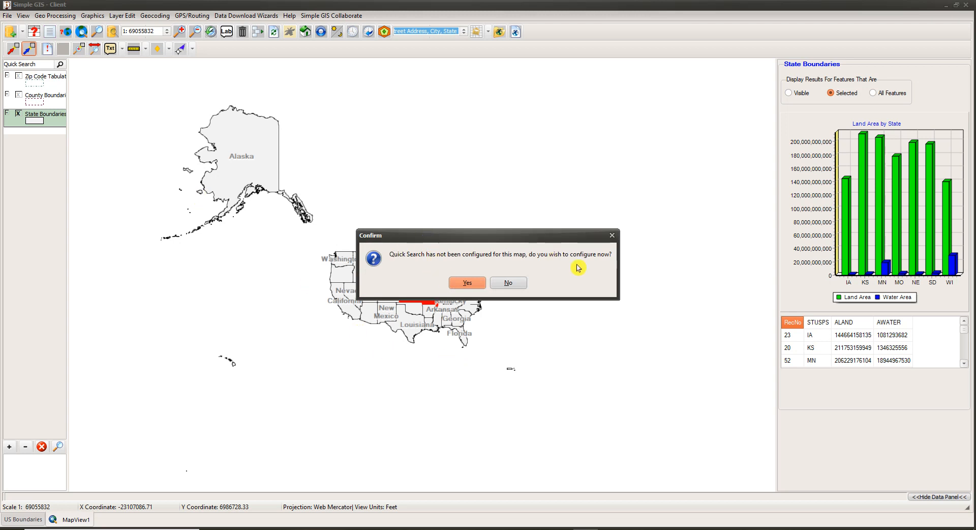
{"action": "left_click", "coordinate": [462, 285]}
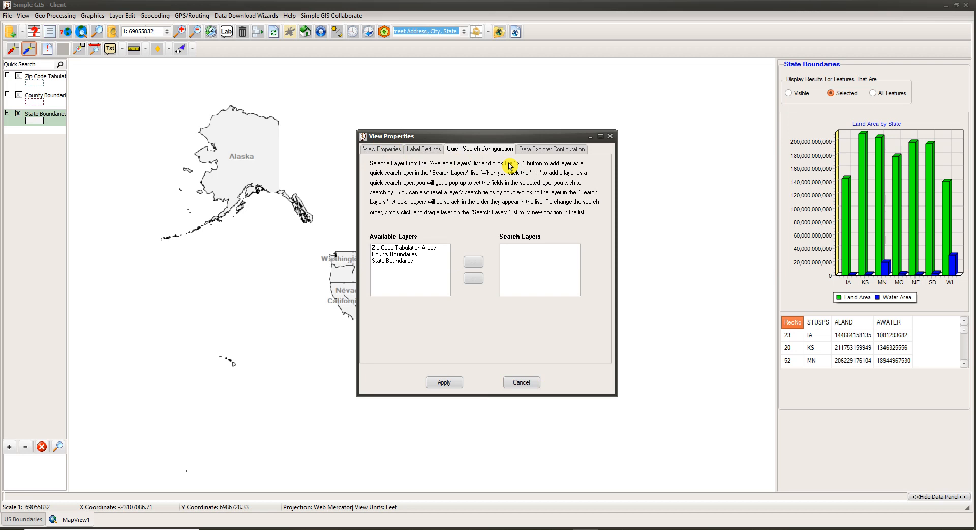
{"action": "left_click", "coordinate": [400, 263]}
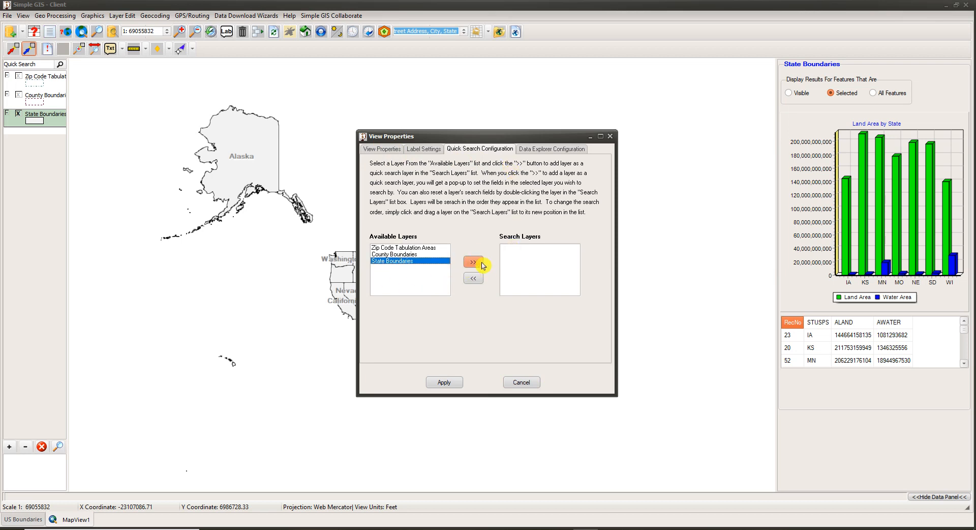
{"action": "left_click", "coordinate": [481, 265]}
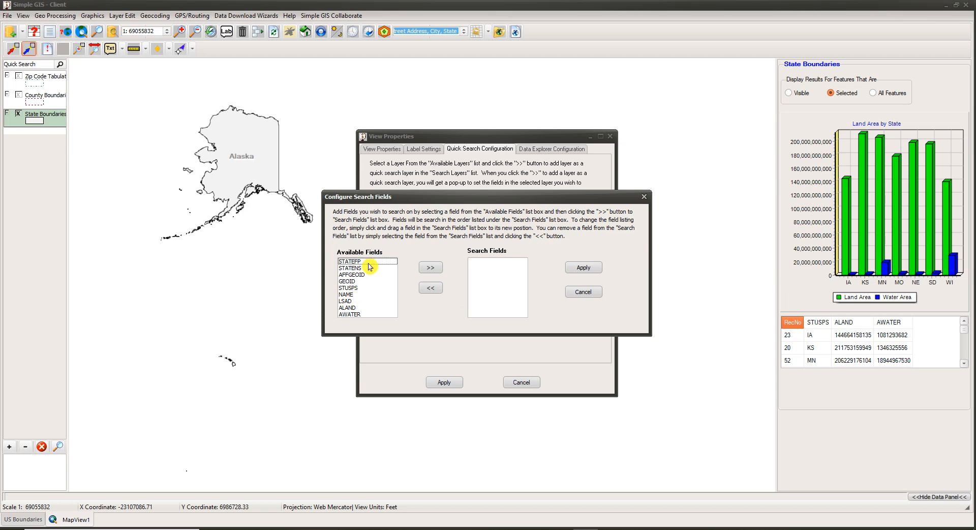
{"action": "left_click", "coordinate": [358, 290]}
{"action": "left_click", "coordinate": [431, 267]}
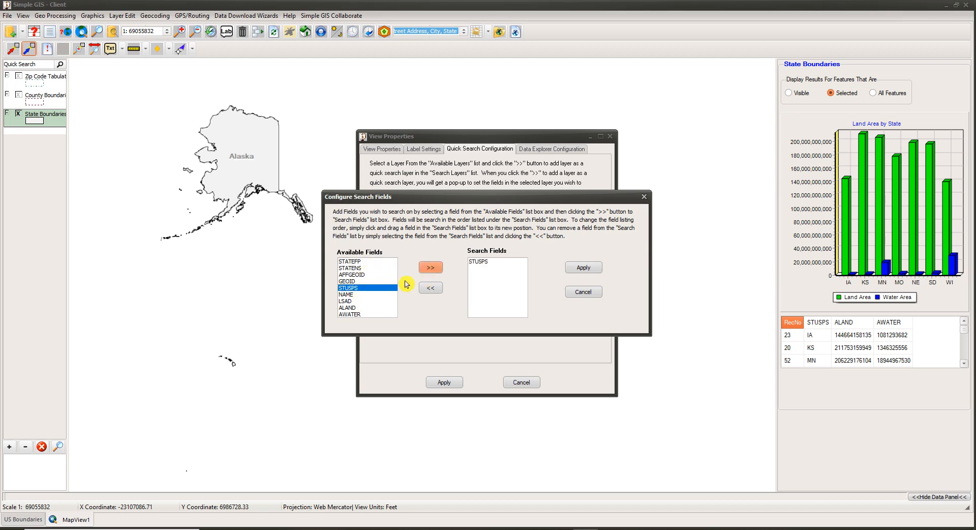
{"action": "left_click", "coordinate": [351, 294]}
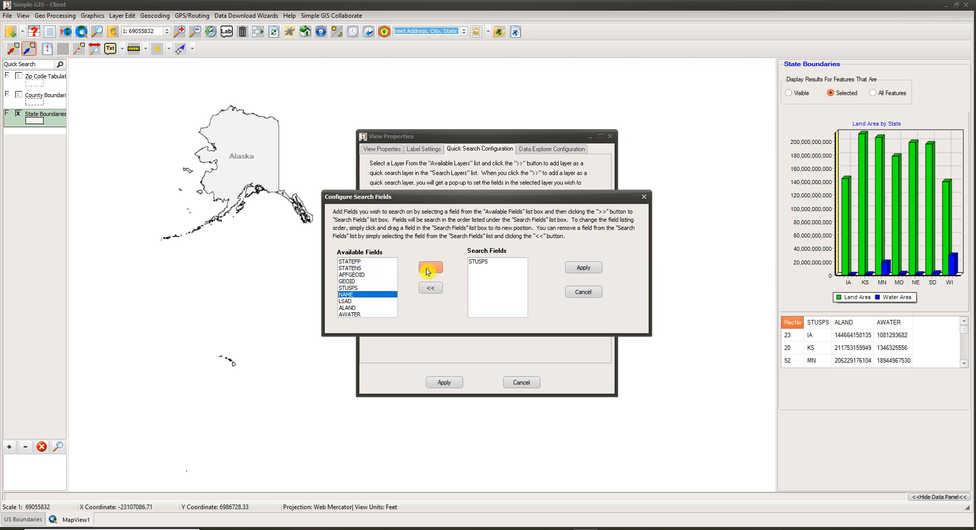
{"action": "left_click", "coordinate": [430, 269]}
{"action": "left_click", "coordinate": [583, 267]}
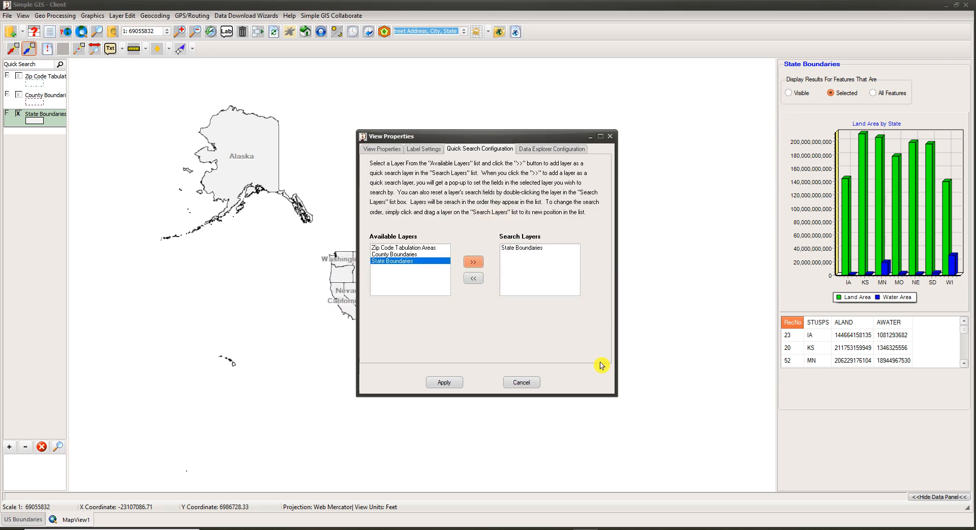
{"action": "left_click", "coordinate": [445, 385]}
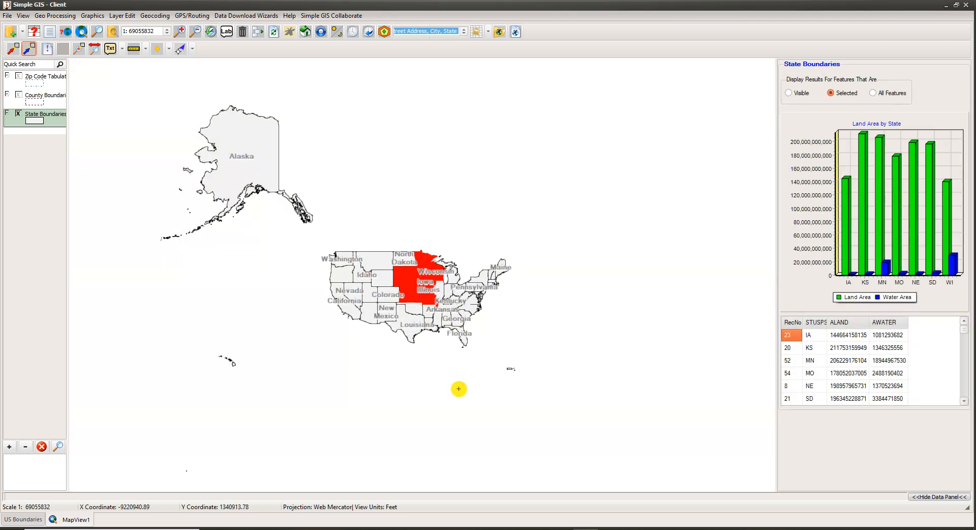
Step: Quick-search the map for "ca" to chart that state alone
{"action": "left_click", "coordinate": [39, 65]}
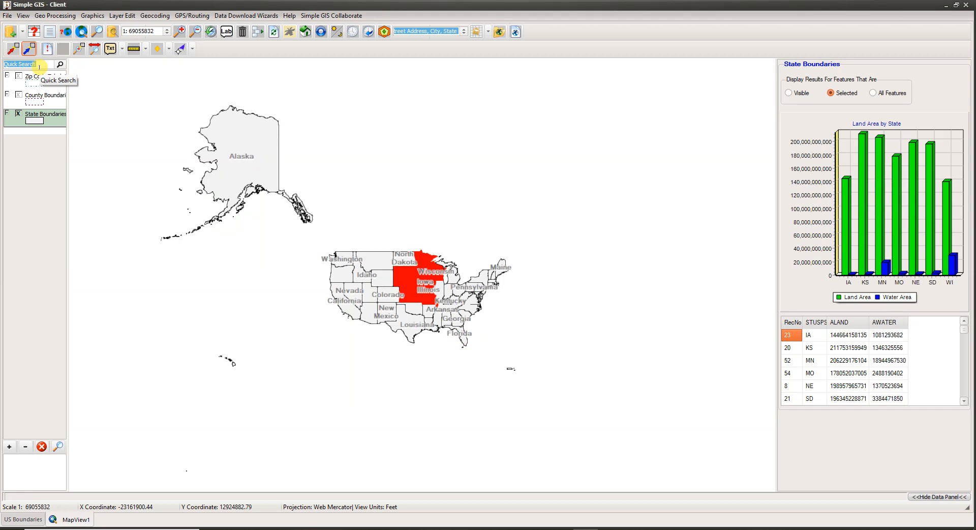
{"action": "type", "text": "ca"}
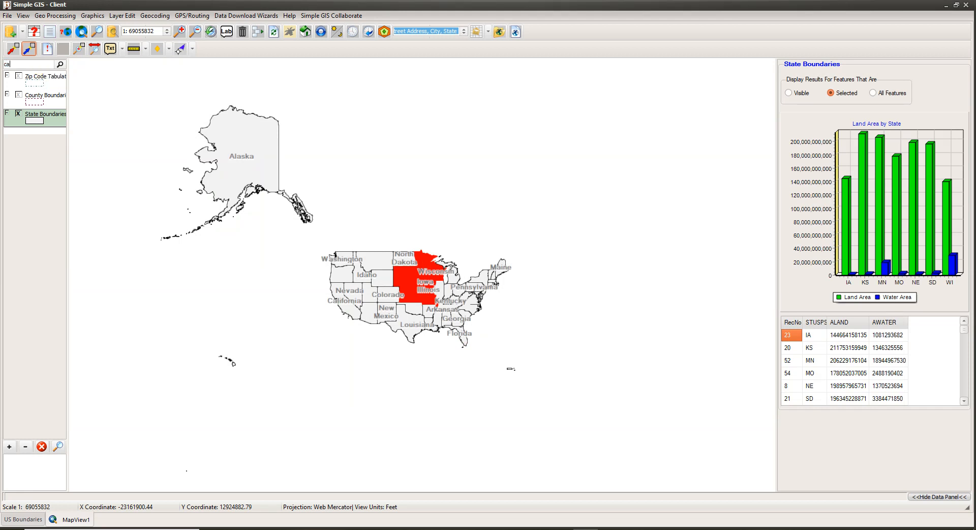
{"action": "key", "text": "Return"}
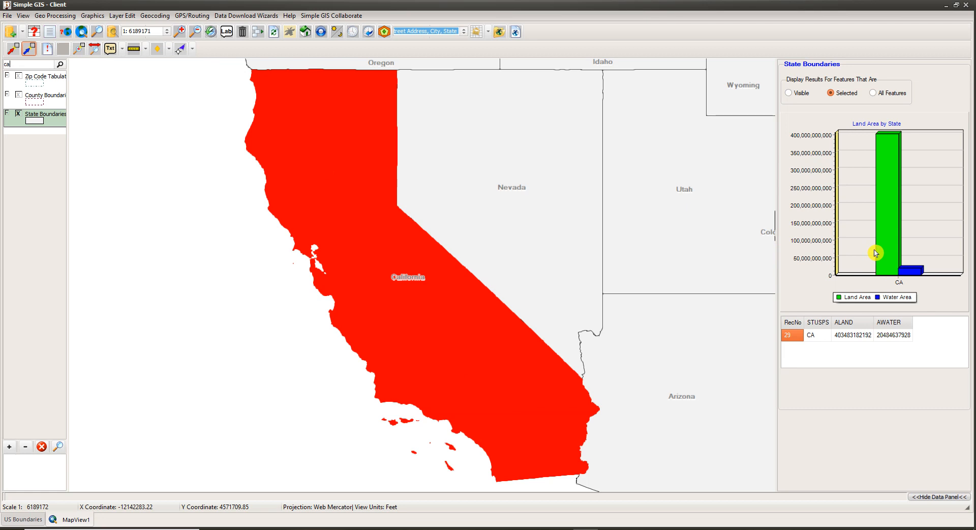
Step: Quick-search the map for "ky", and hide the data panel and show it again
{"action": "double_click", "coordinate": [21, 64]}
{"action": "type", "text": "ky"}
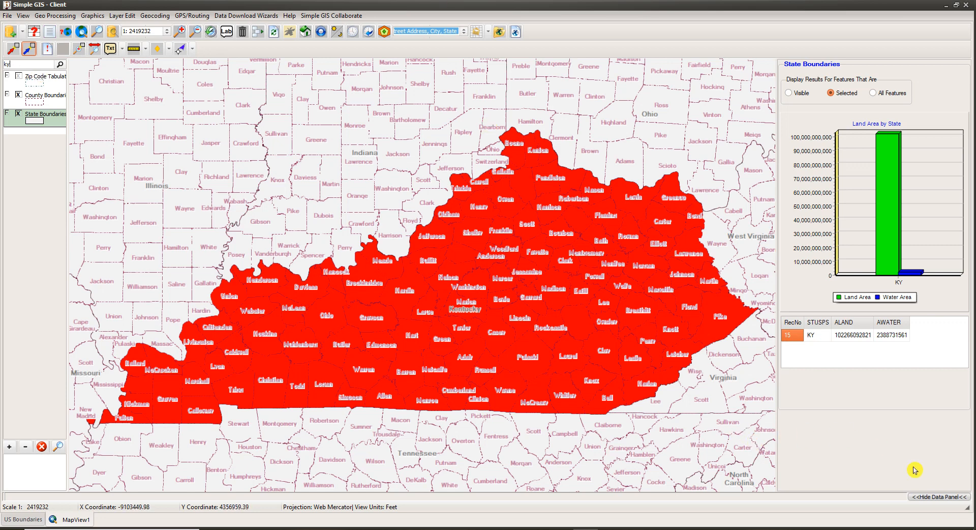
{"action": "left_click", "coordinate": [937, 496]}
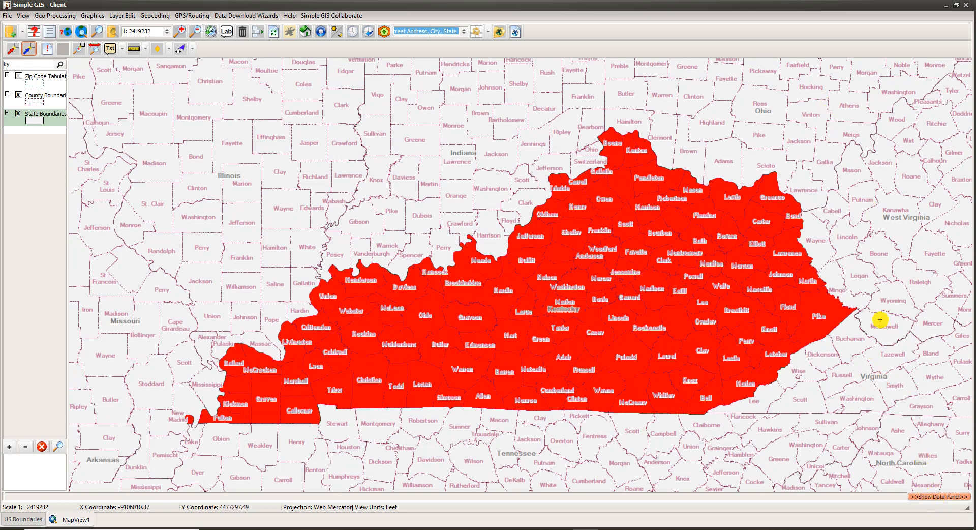
{"action": "left_click", "coordinate": [924, 500]}
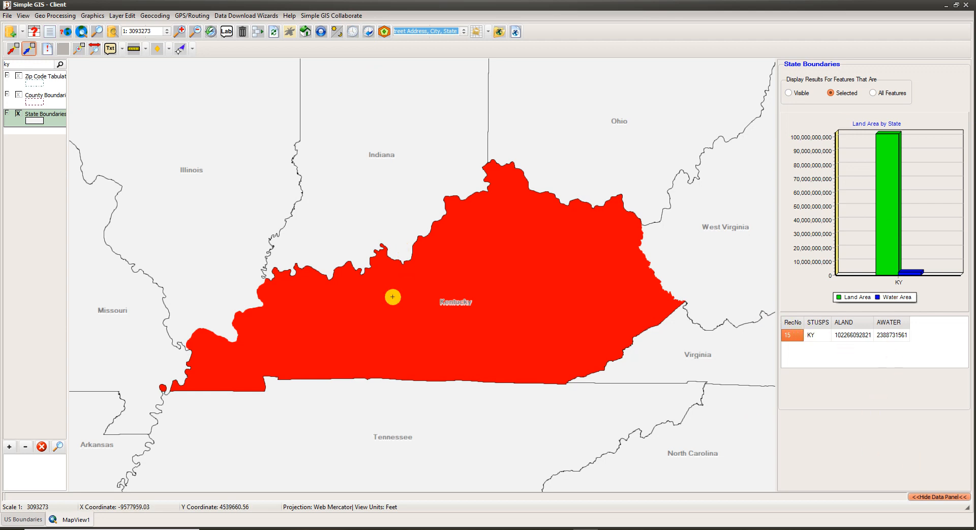
Step: Bring up the Simple GIS Collaborate commands
{"action": "left_click", "coordinate": [329, 20]}
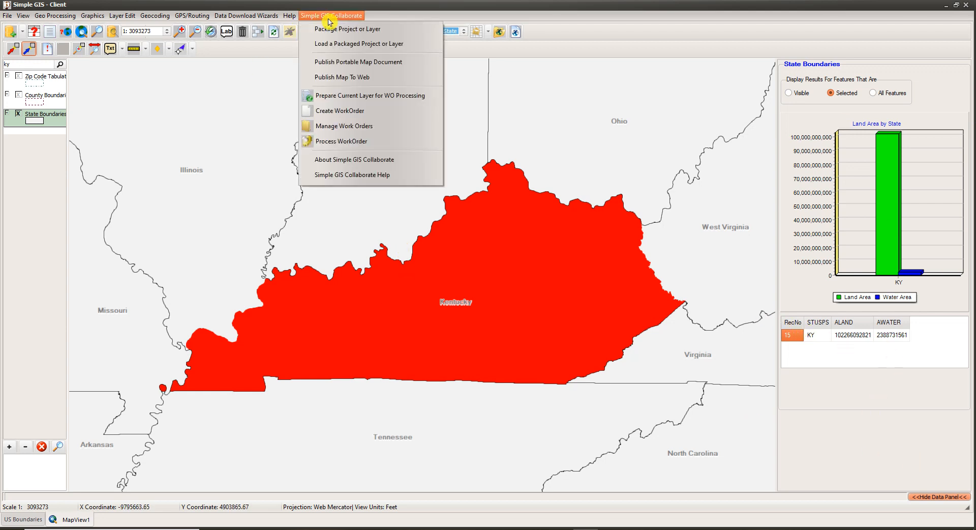